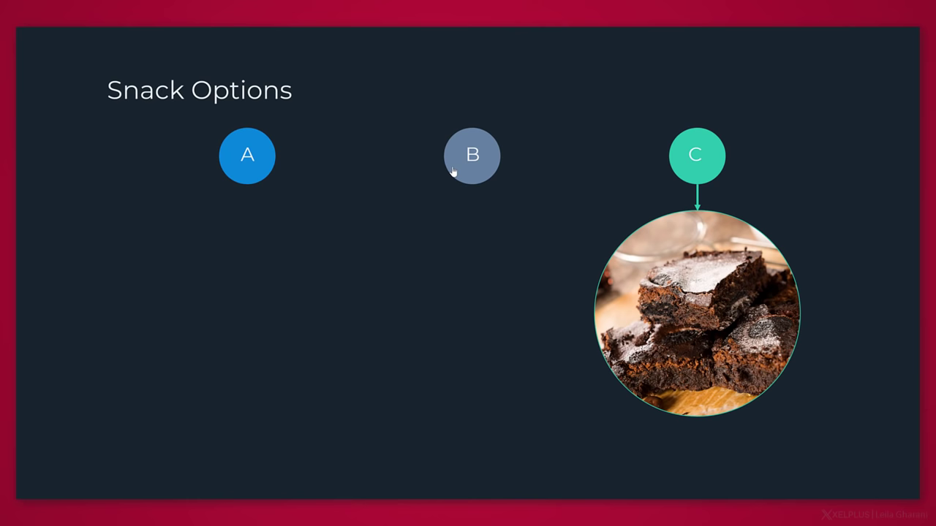
left_click(453, 171)
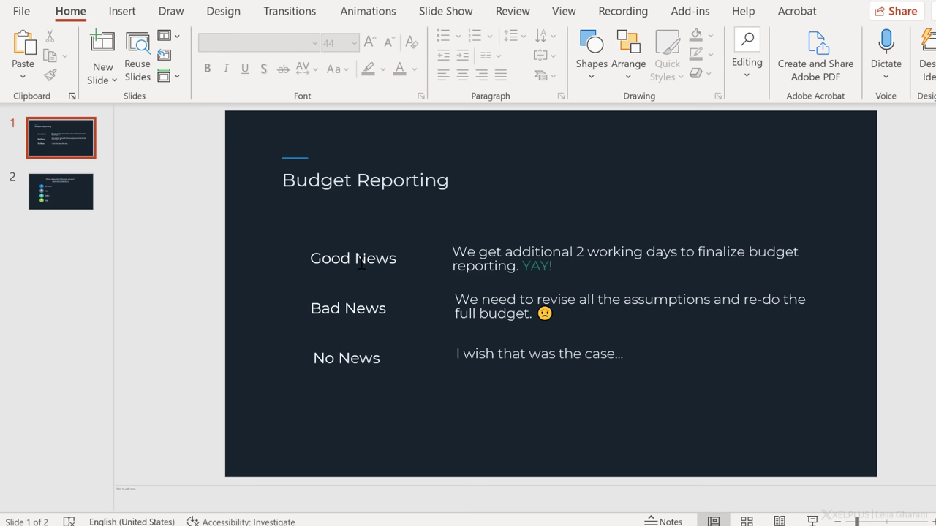
Draw a pentagon arrow about 6.09" wide and 1.6" high over the Good News label and fill it light green
left_click(126, 14)
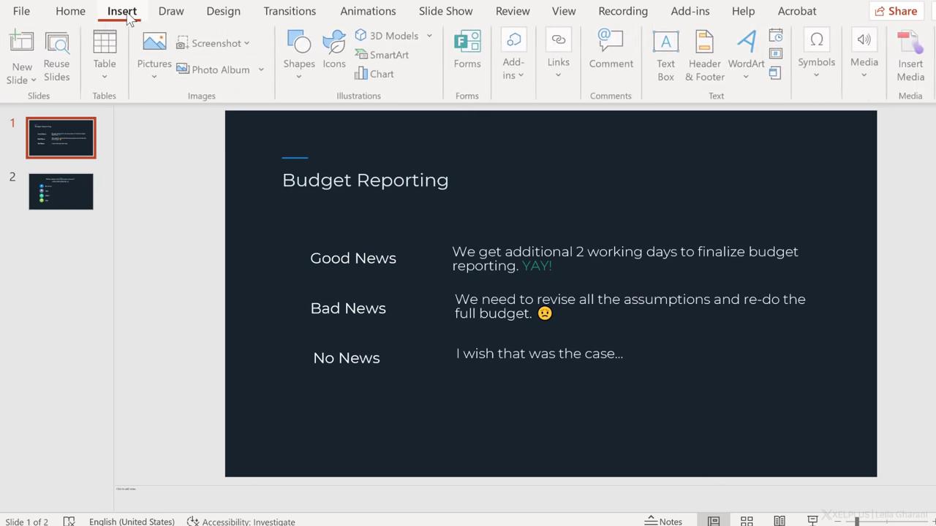
left_click(301, 80)
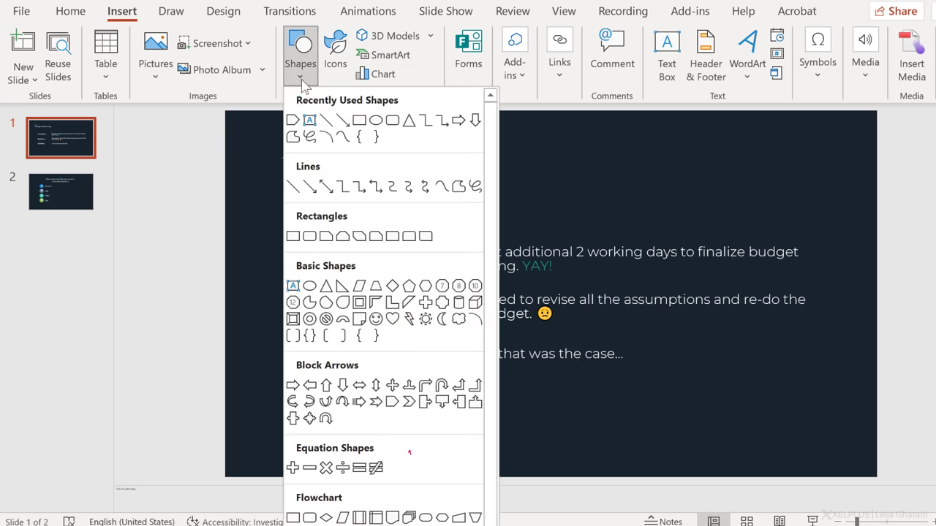
left_click(391, 401)
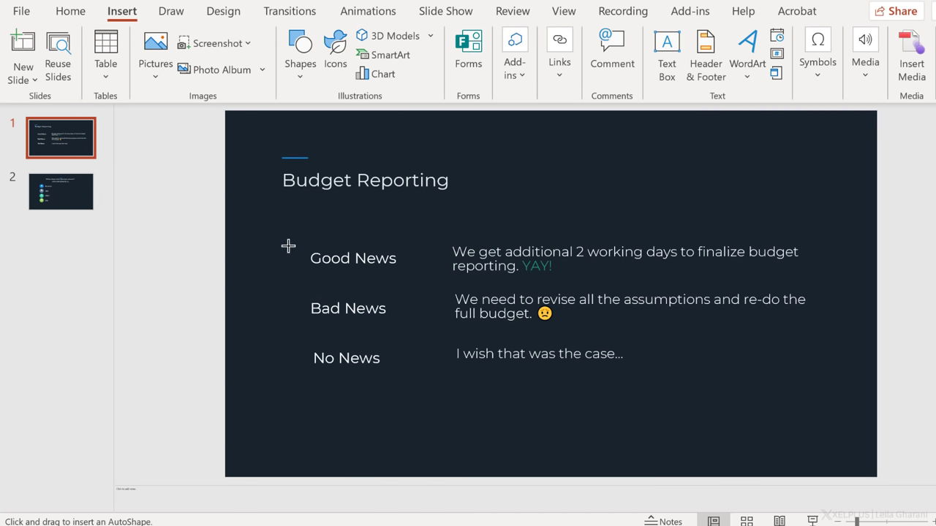
mouse_move(295, 242)
left_mouse_down()
mouse_move(397, 278)
mouse_move(439, 280)
left_mouse_up()
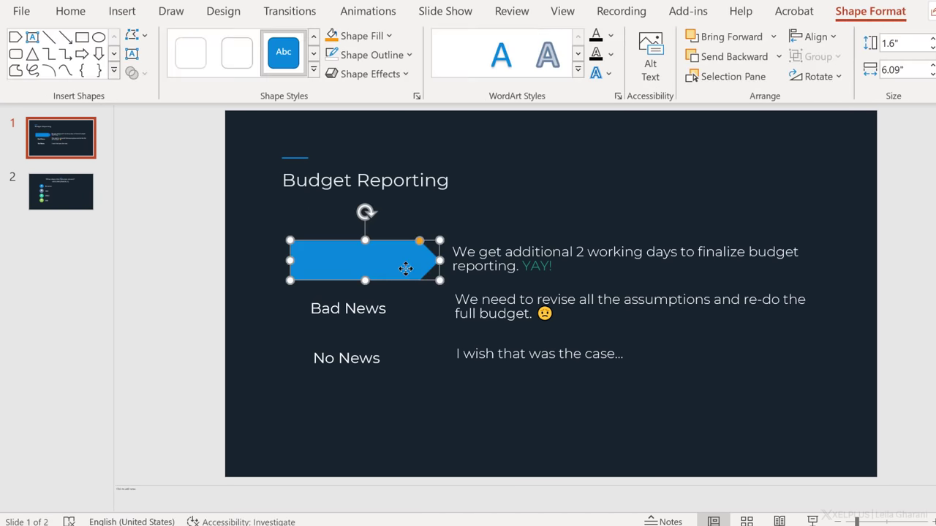
left_click(388, 37)
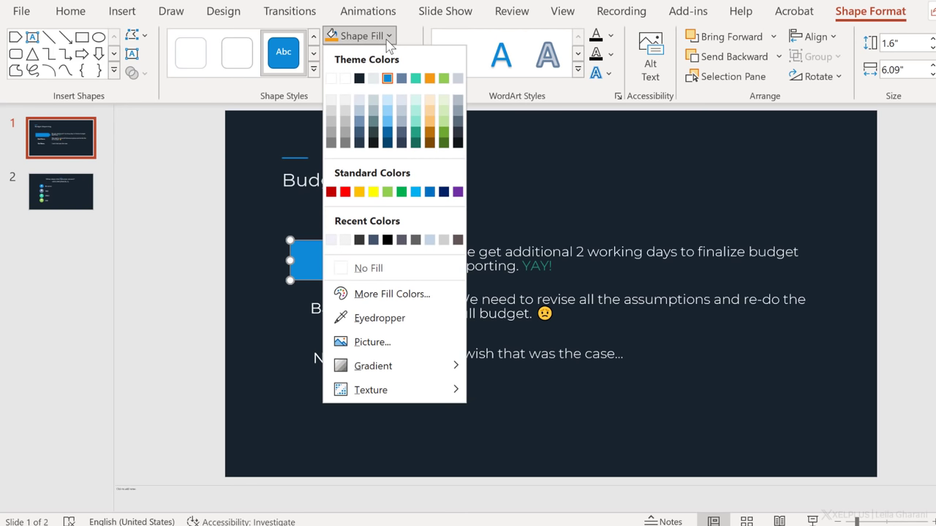
left_click(443, 78)
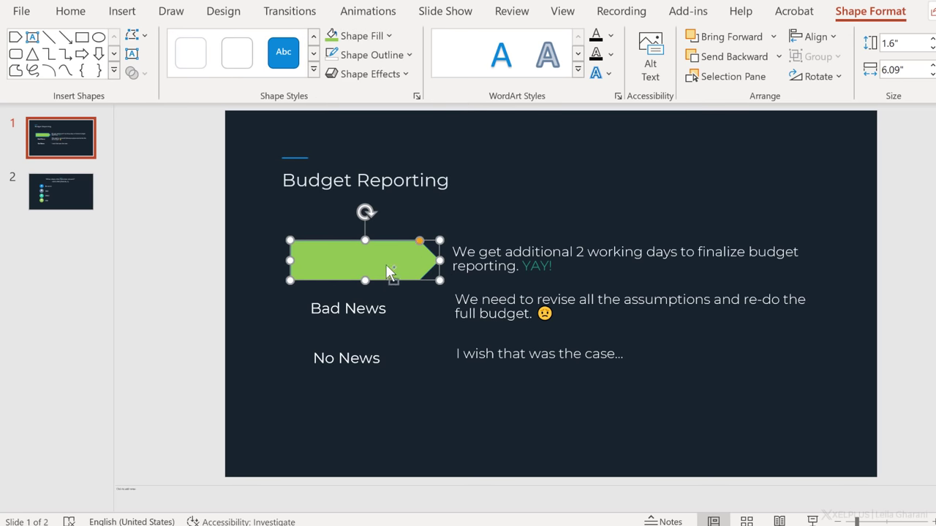
Duplicate the green arrow over the Bad News and No News labels, filling the copies orange and blue respectively
left_click_drag(387, 266, 391, 356)
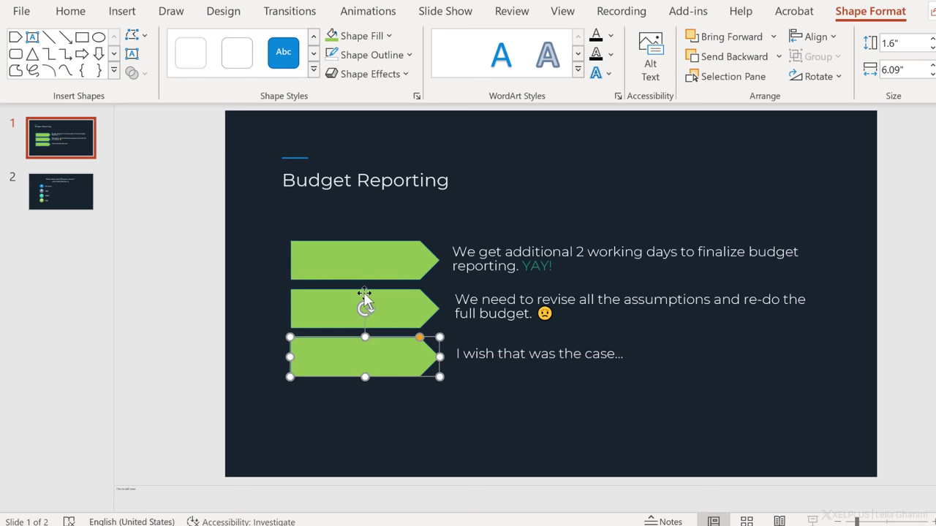
left_click(393, 315)
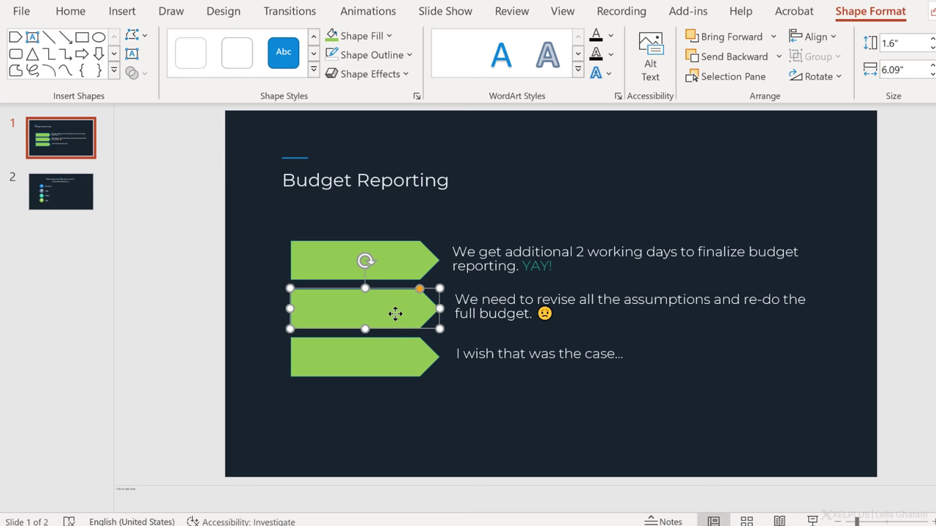
left_click(388, 36)
left_click(434, 77)
left_click(397, 355)
left_click(388, 36)
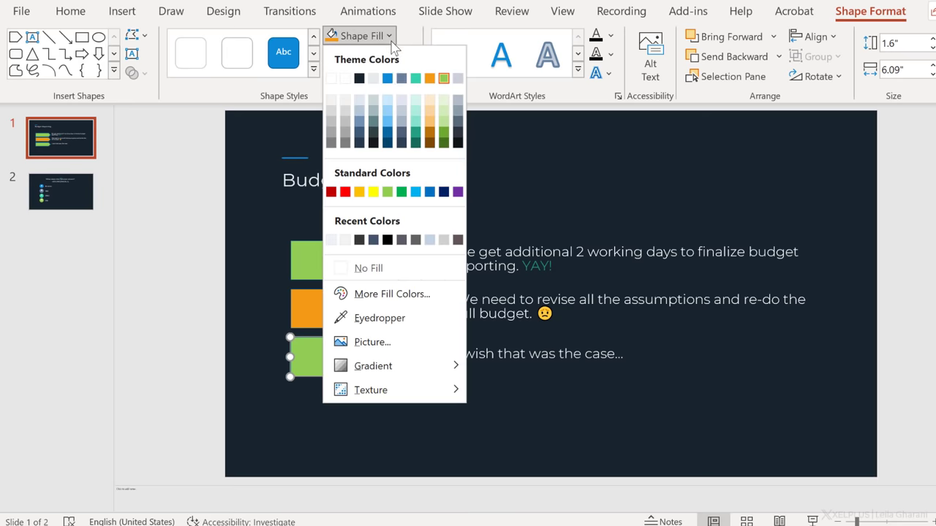
left_click(388, 79)
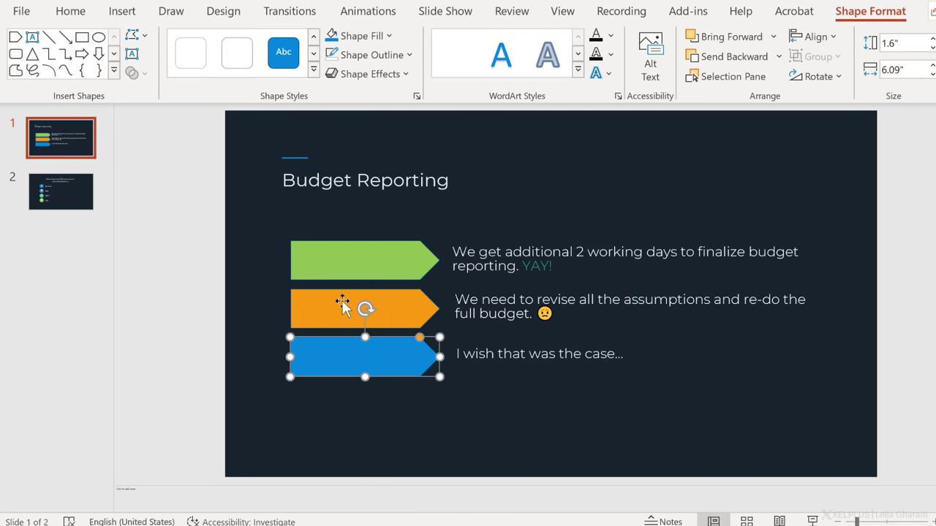
Send all three coloured arrows to the back, behind their text labels
left_click(386, 264)
left_click(376, 314, "ctrl")
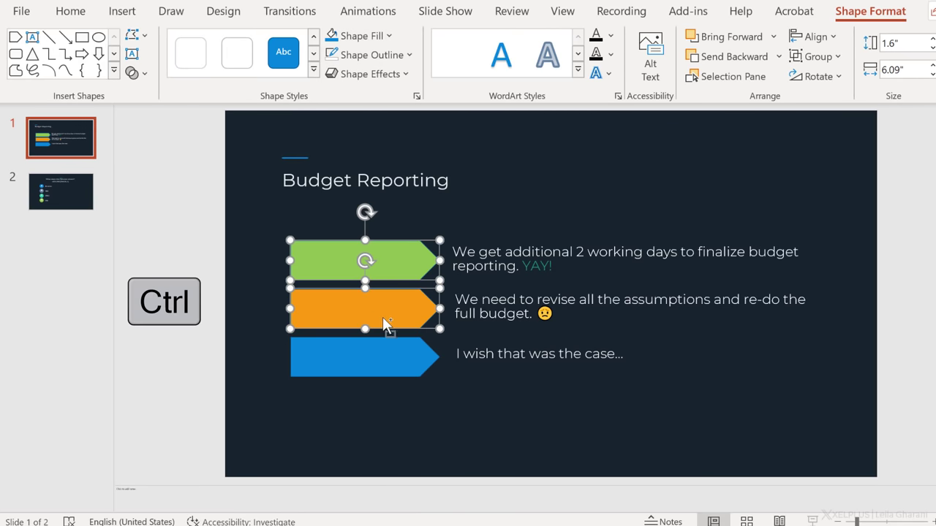
left_click(370, 353, "ctrl")
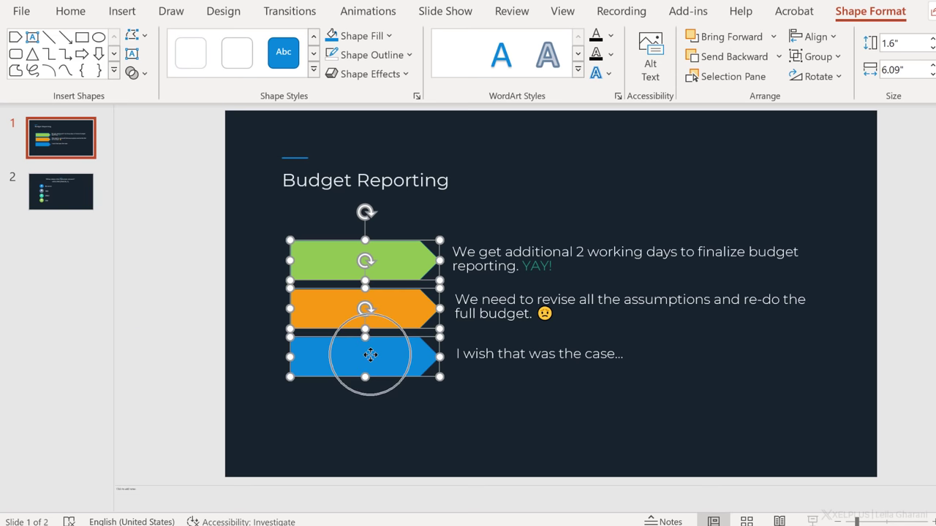
right_click(370, 354)
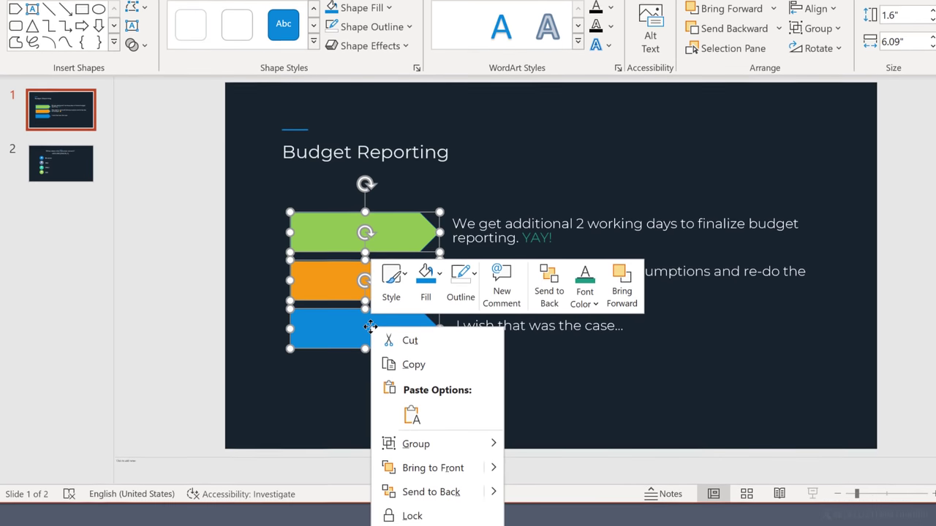
left_click(451, 485)
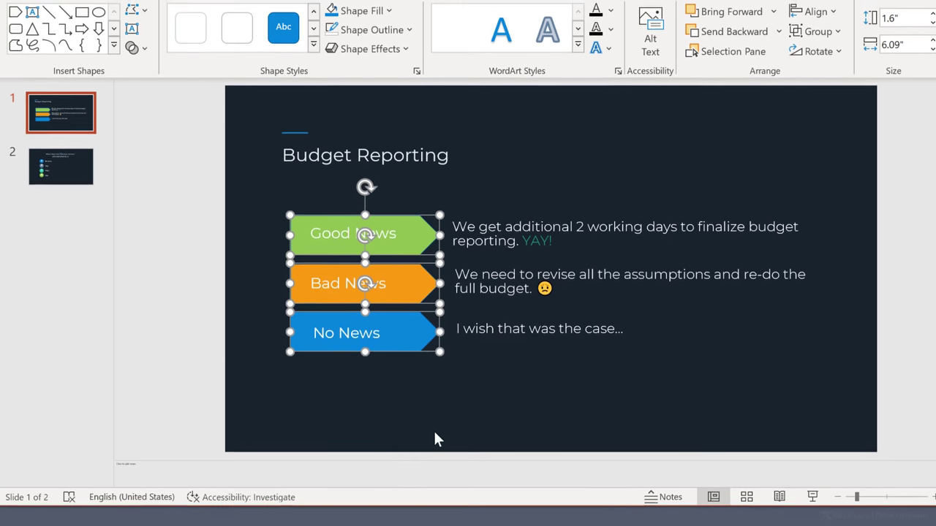
left_click(399, 403)
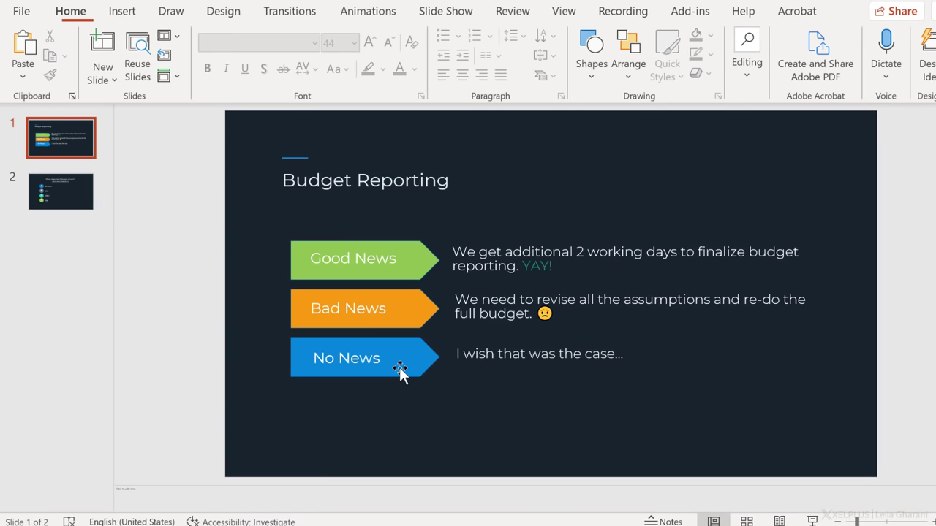
Group the No News text box with its blue arrow
left_click(352, 360)
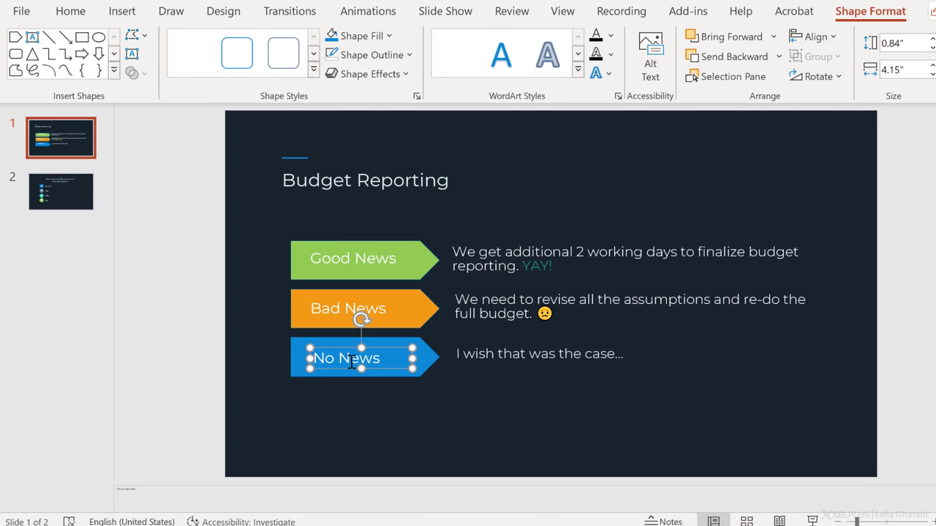
left_click(431, 358, "ctrl")
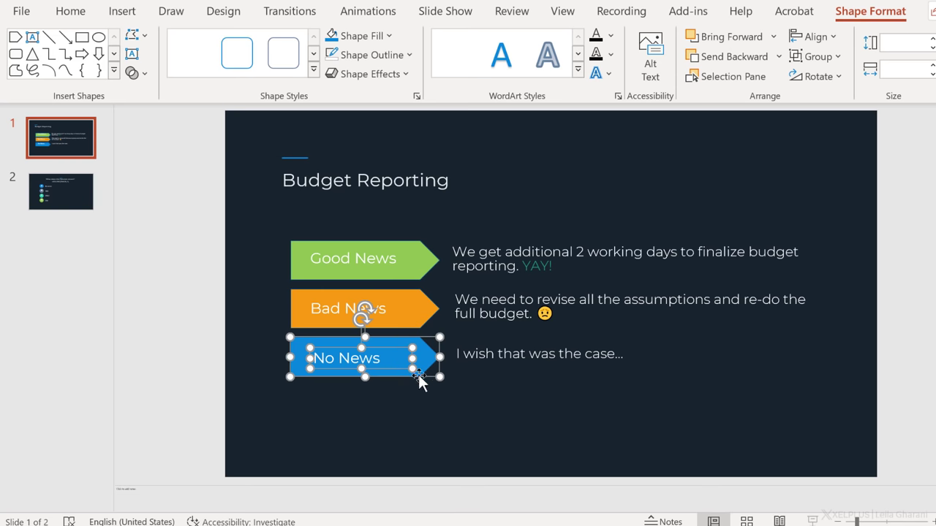
key("ctrl+g")
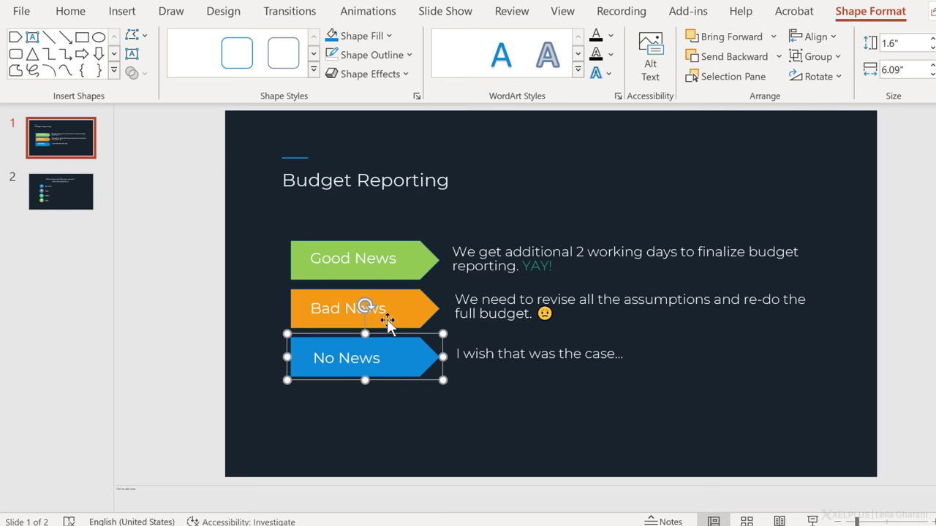
Group the Bad News text box with its orange arrow
left_click(386, 310)
left_click(426, 310, "ctrl")
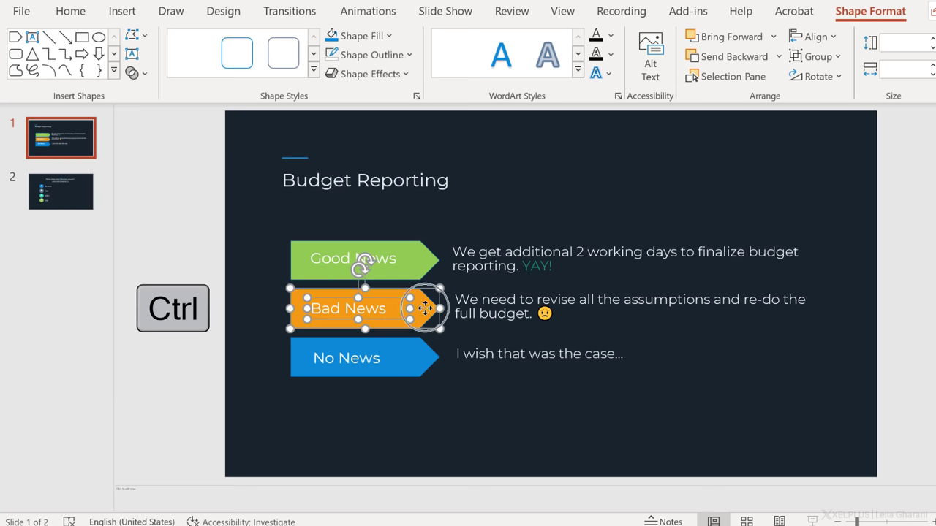
right_click(414, 290)
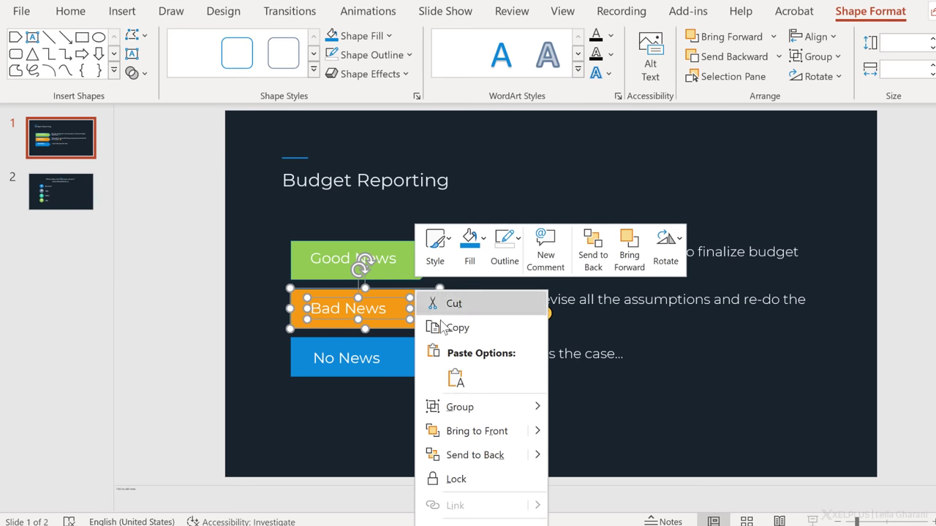
mouse_move(470, 407)
left_click(589, 410)
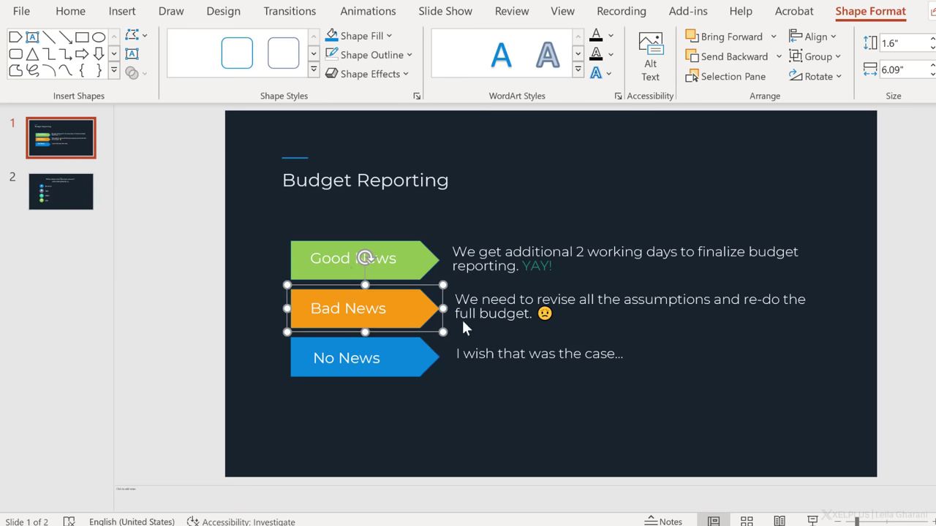
Group the Good News text box with its green arrow
left_click(391, 256)
left_click(422, 261, "ctrl")
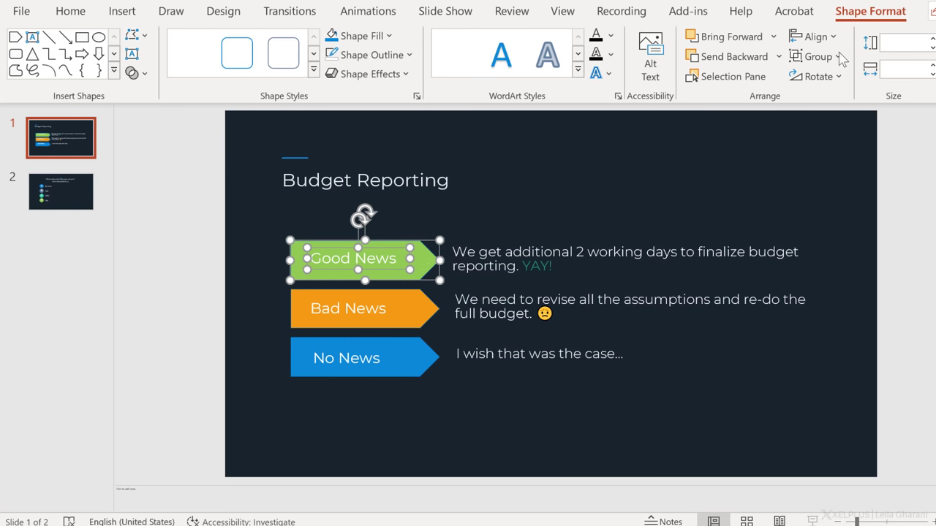
left_click(813, 56)
left_click(804, 75)
left_click(363, 385)
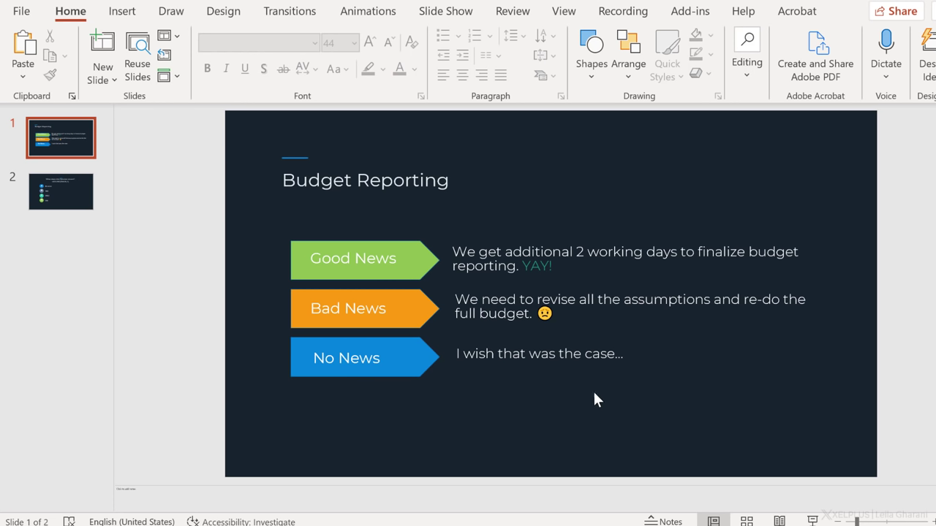
Preview the Budget Reporting slide as a slide show and return to editing
left_click(812, 521)
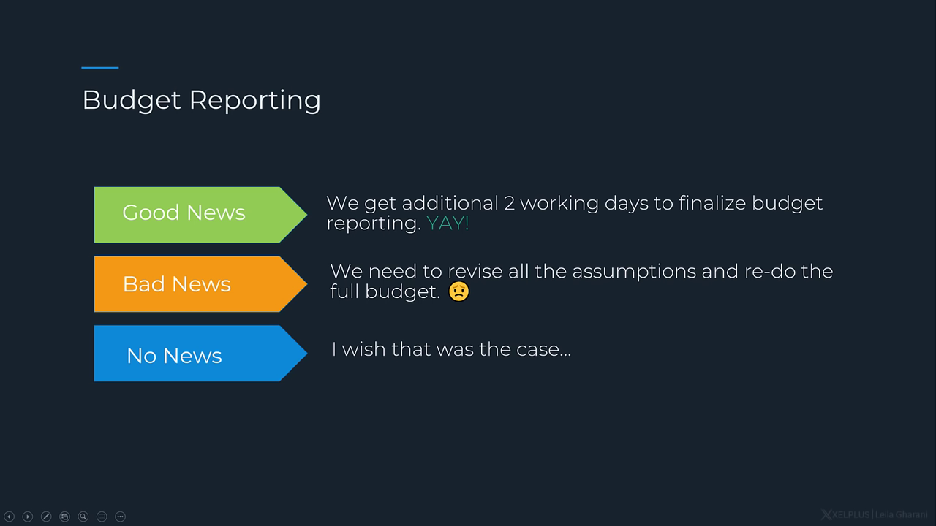
key("Escape")
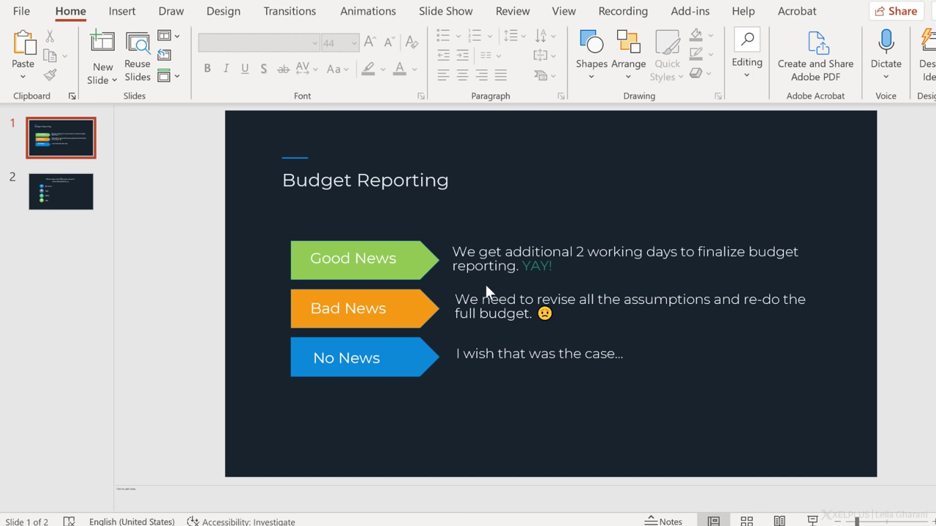
Apply a Wipe entrance animation with the direction From Left to the description beside Good News
left_click(468, 267)
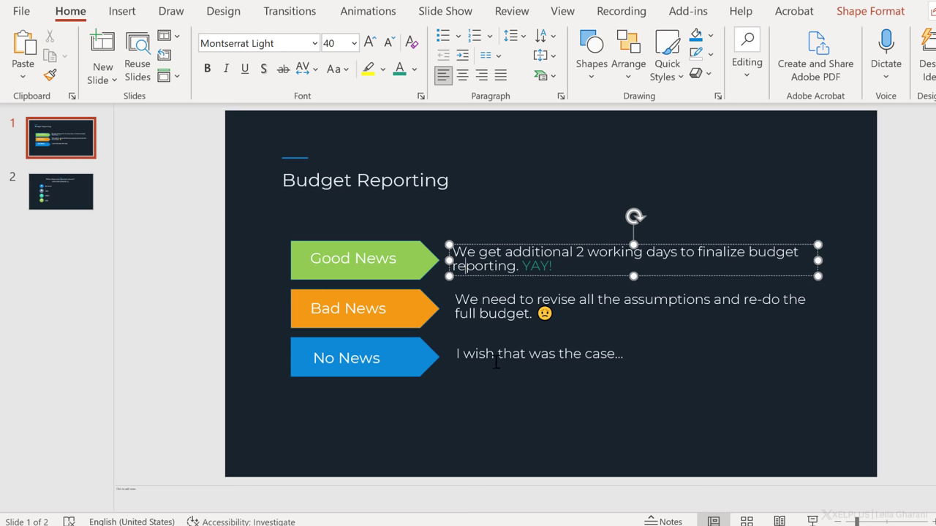
left_click(497, 245)
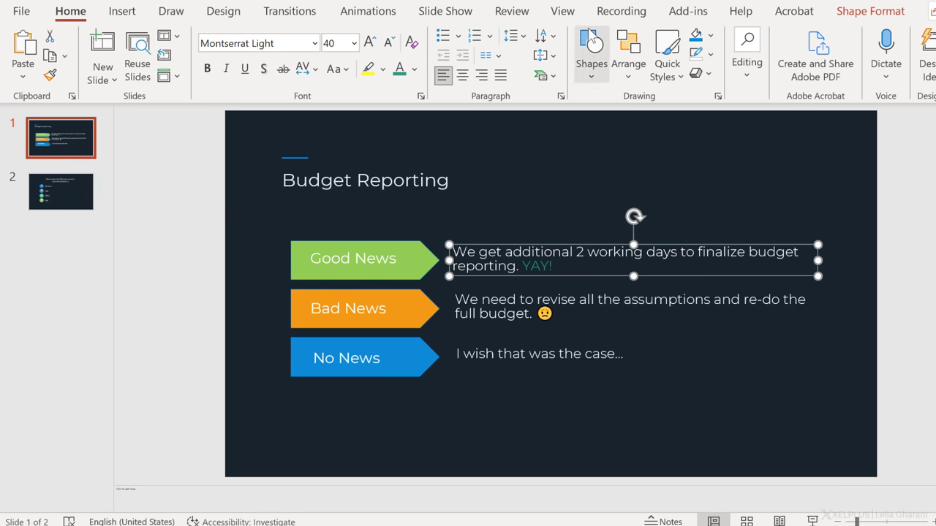
left_click(369, 12)
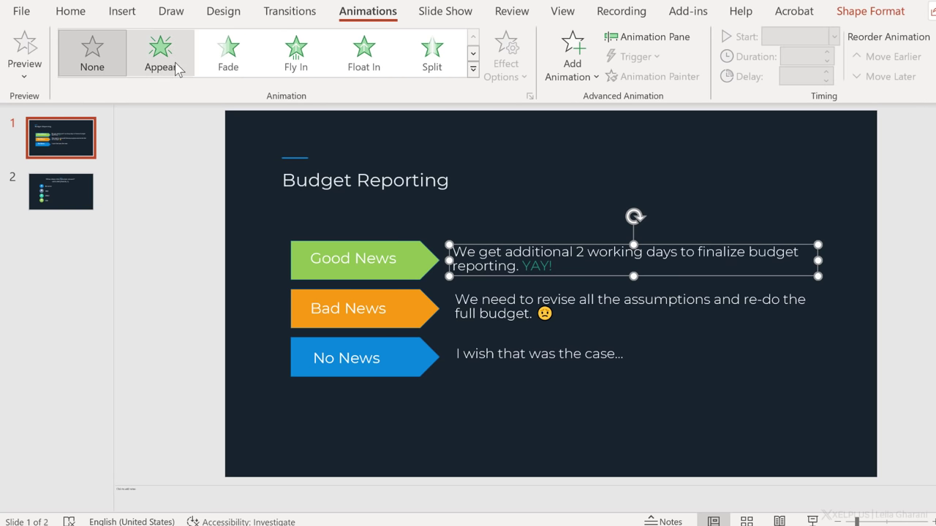
left_click(474, 69)
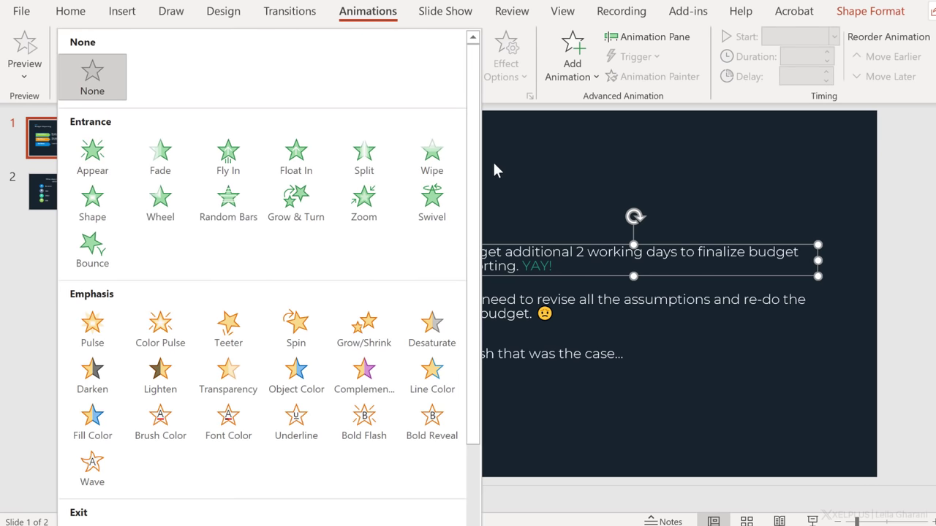
left_click(437, 161)
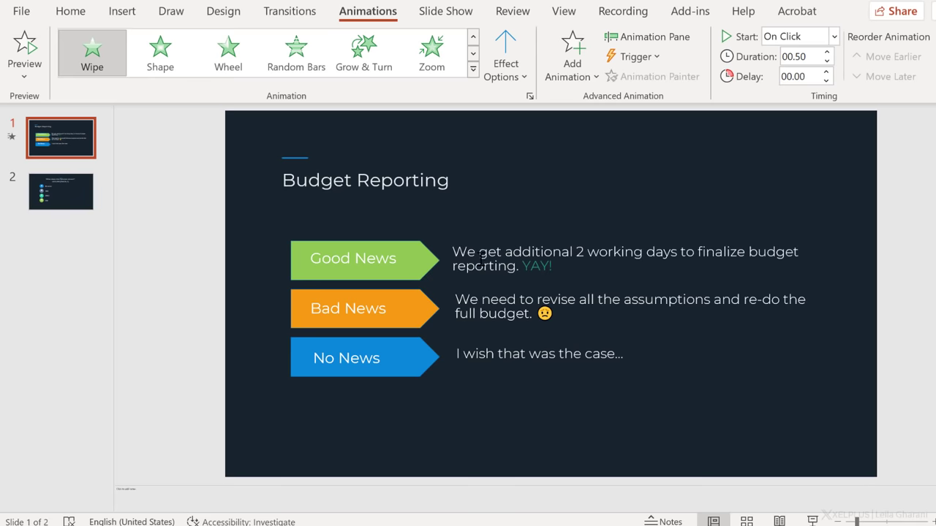
left_click(522, 73)
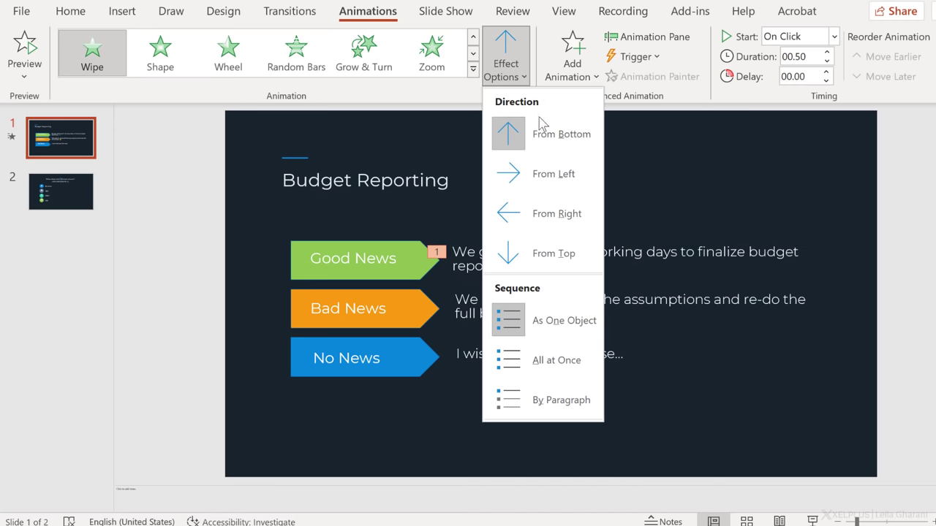
left_click(552, 176)
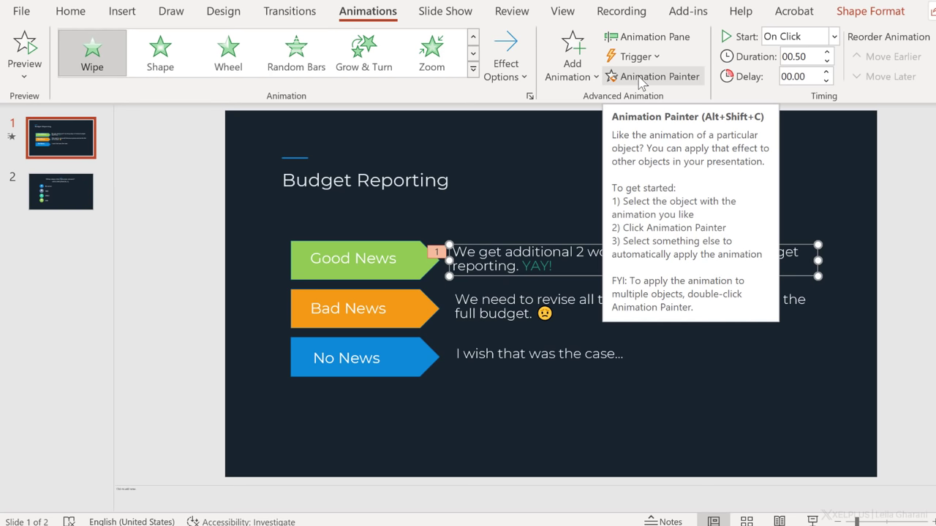
Copy the Good News description's animation to the Bad News and No News descriptions with Animation Painter
double_click(641, 78)
left_click(500, 314)
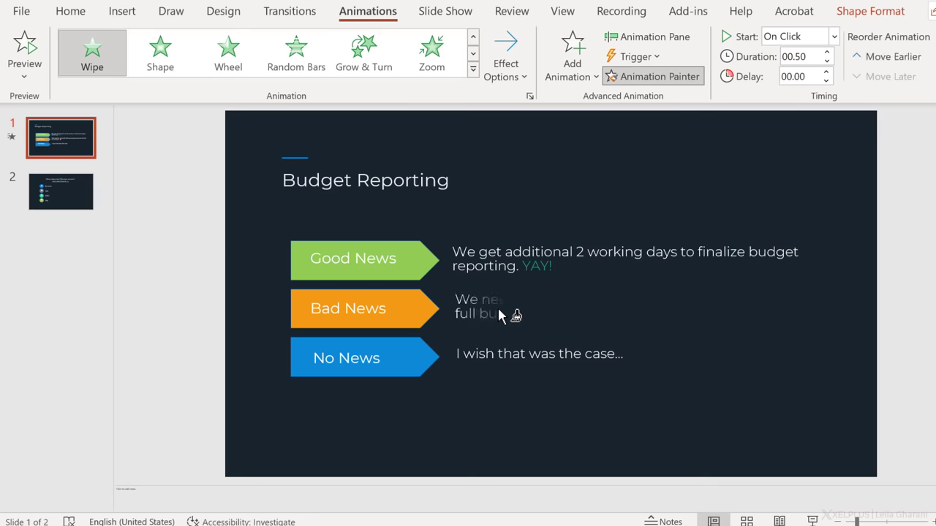
left_click(490, 353)
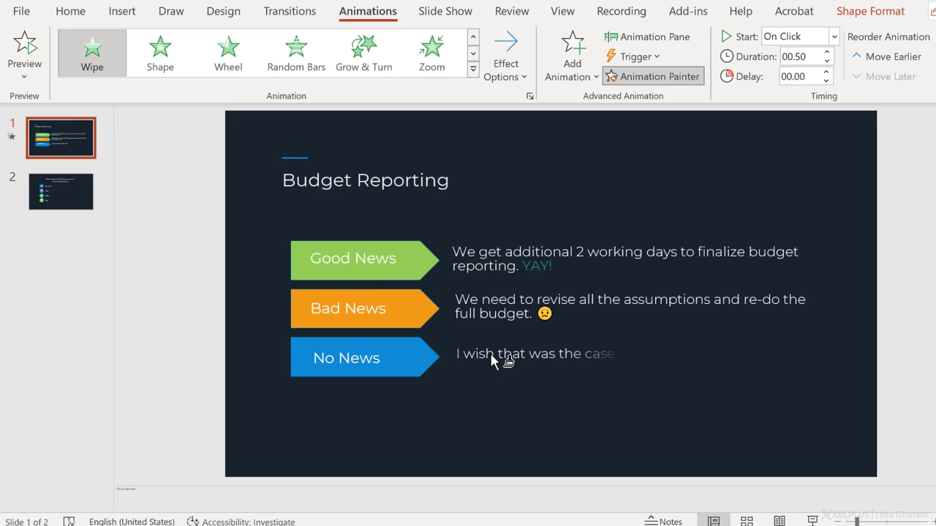
Check which slide objects are available as click triggers for the Good News description's animation
key("Escape")
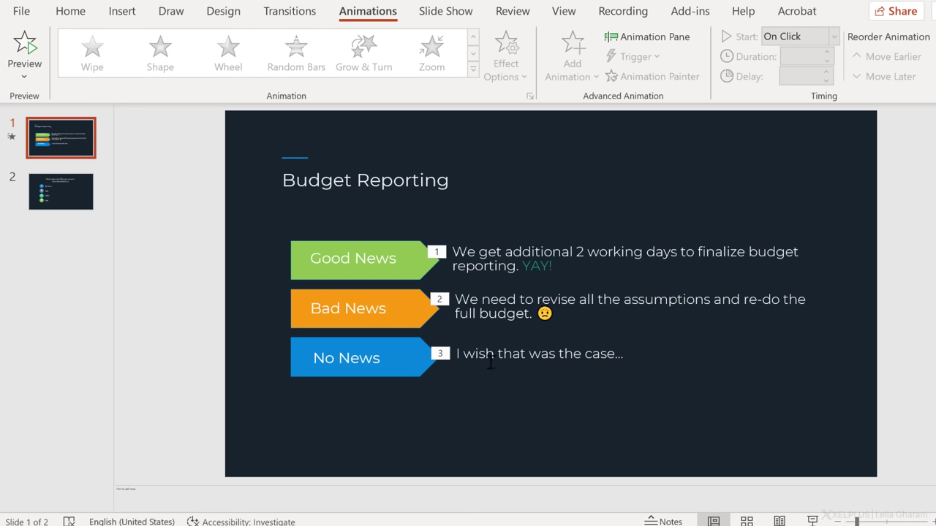
left_click(478, 249)
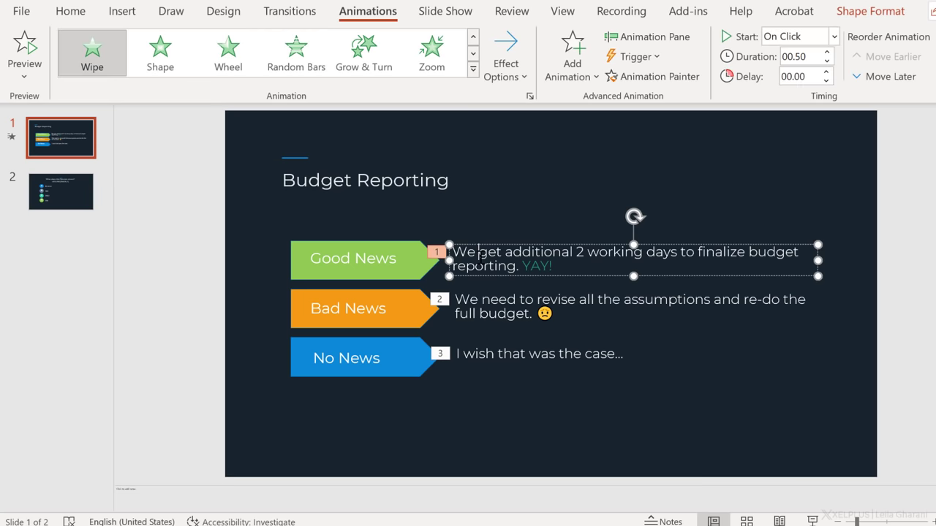
left_click(475, 244)
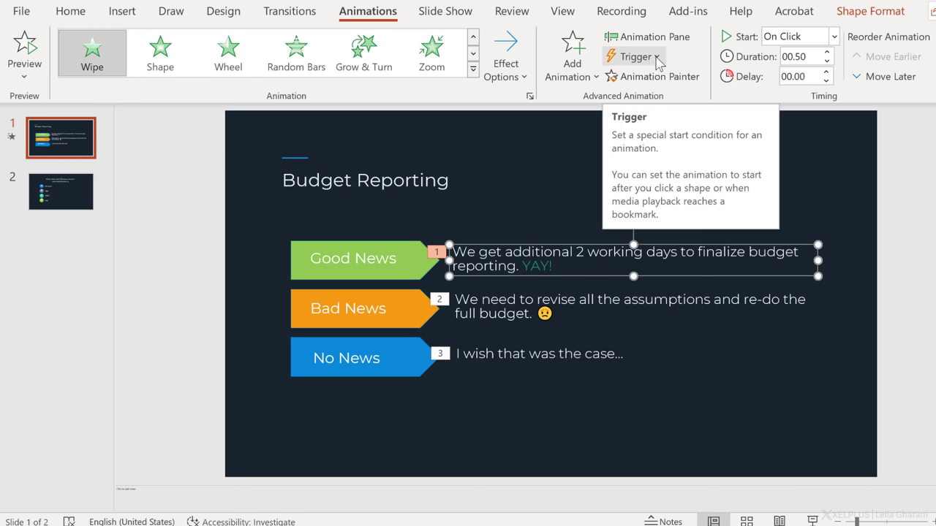
left_click(633, 56)
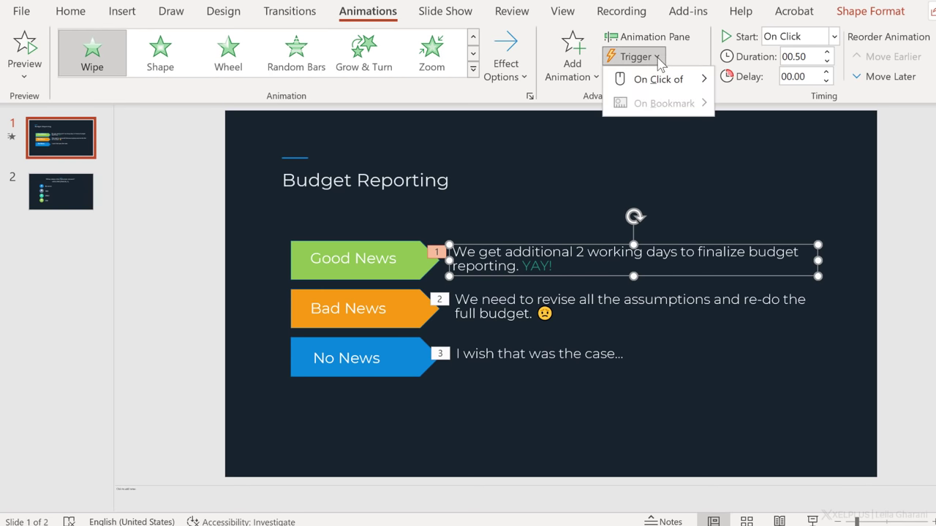
mouse_move(651, 82)
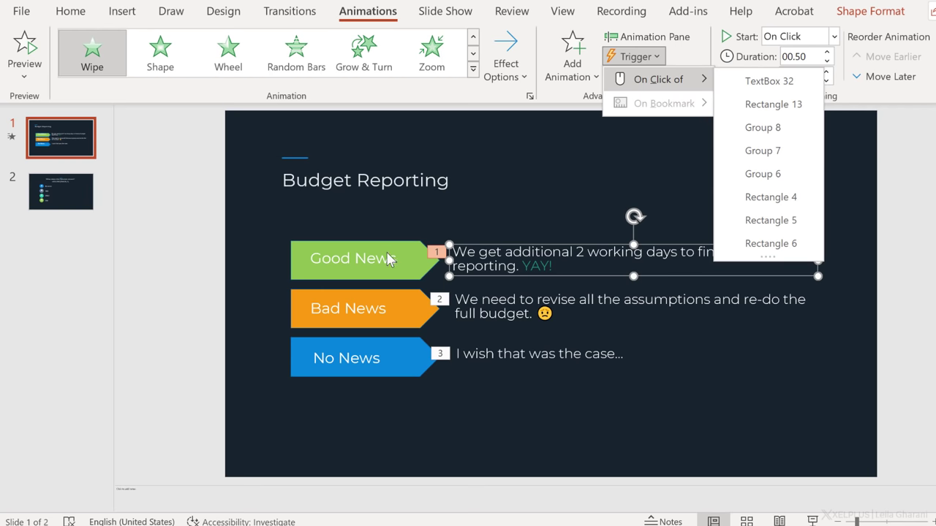
left_click(521, 231)
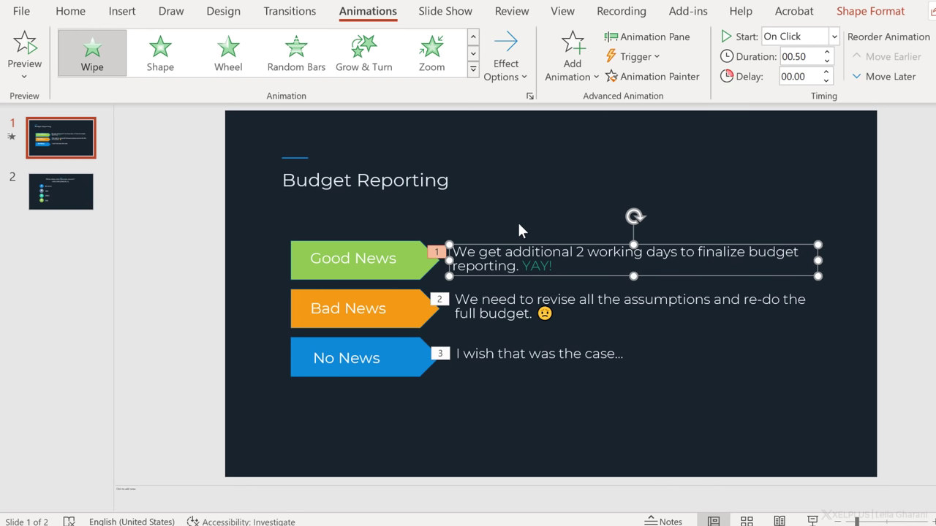
left_click(519, 225)
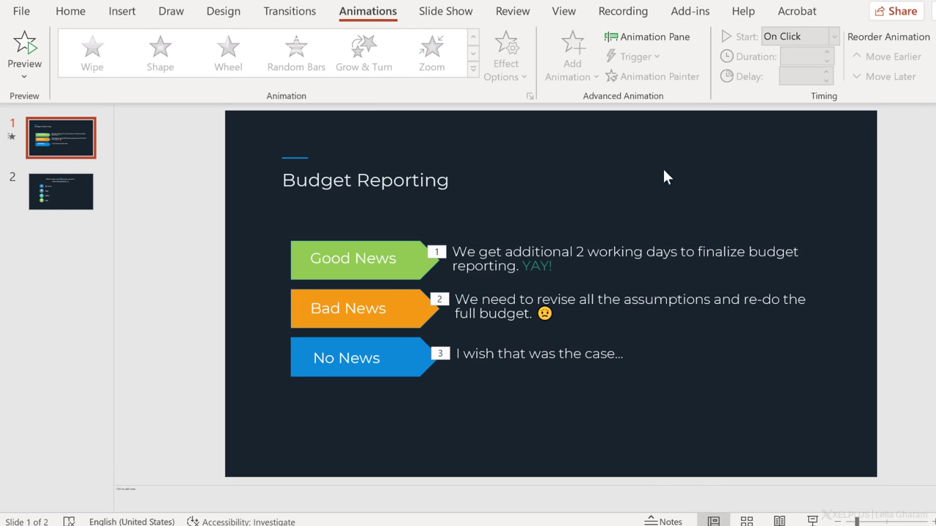
Display the list of the slide's objects and identify which entries are the three description text boxes
left_click(76, 16)
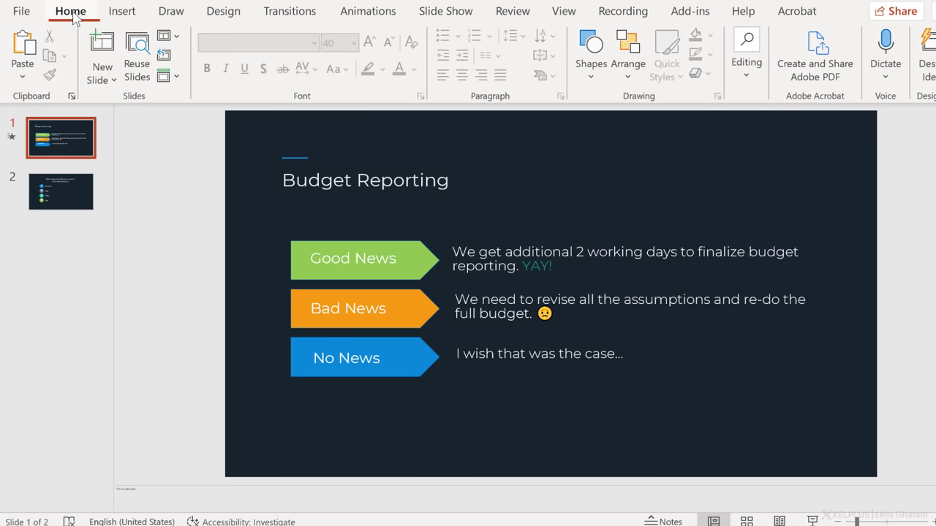
left_click(746, 62)
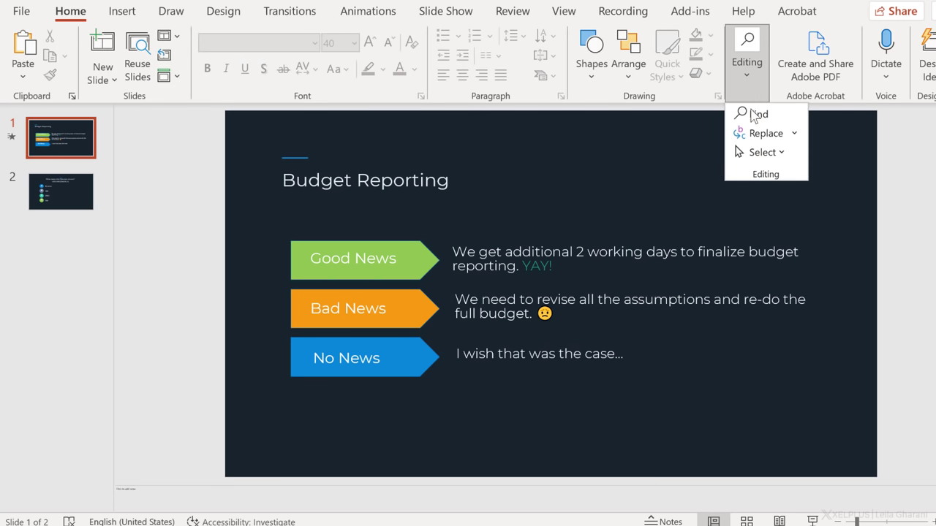
left_click(760, 153)
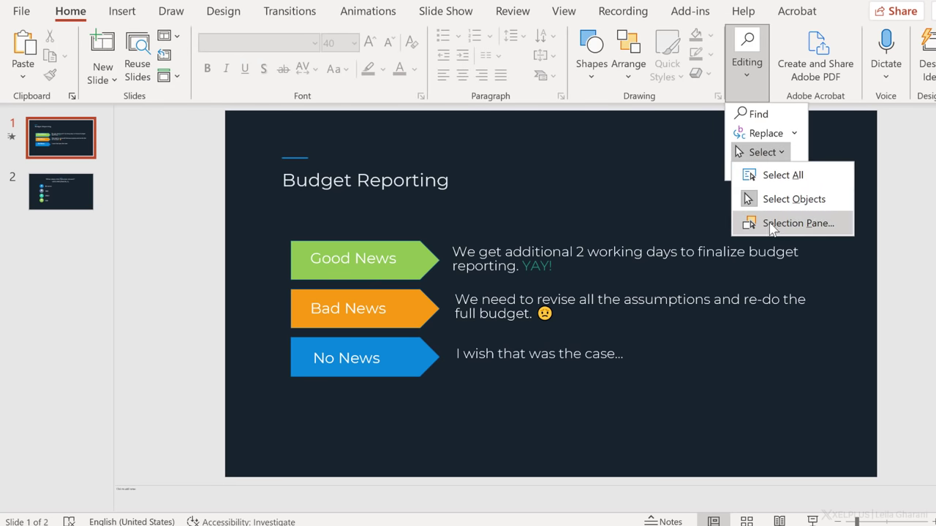
left_click(782, 223)
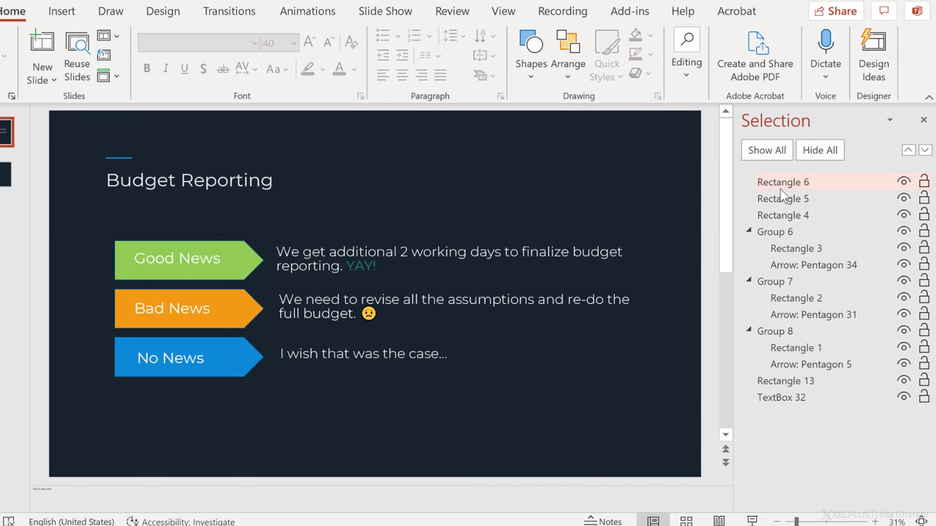
left_click(780, 188)
left_click(775, 201)
left_click(778, 215)
Rename the No News arrow group (Group 6) as NoBox
left_click(776, 232)
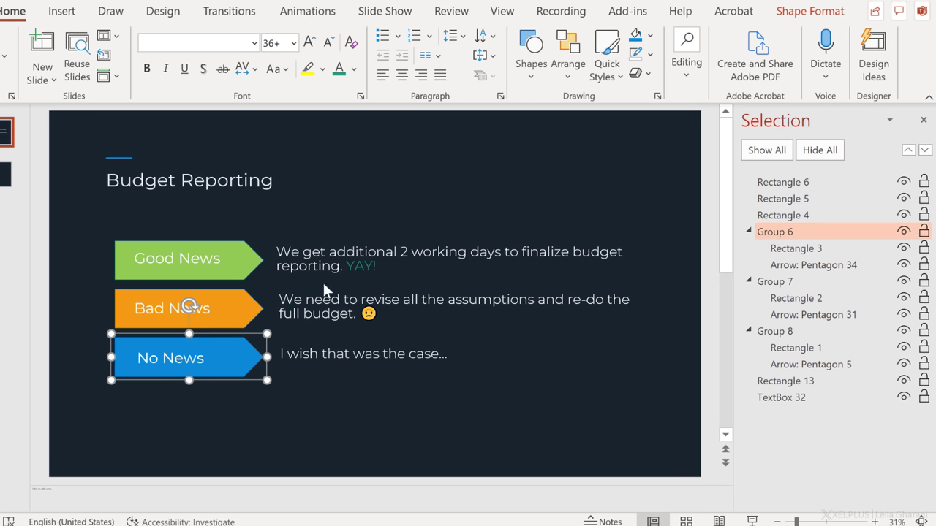
left_click(807, 234)
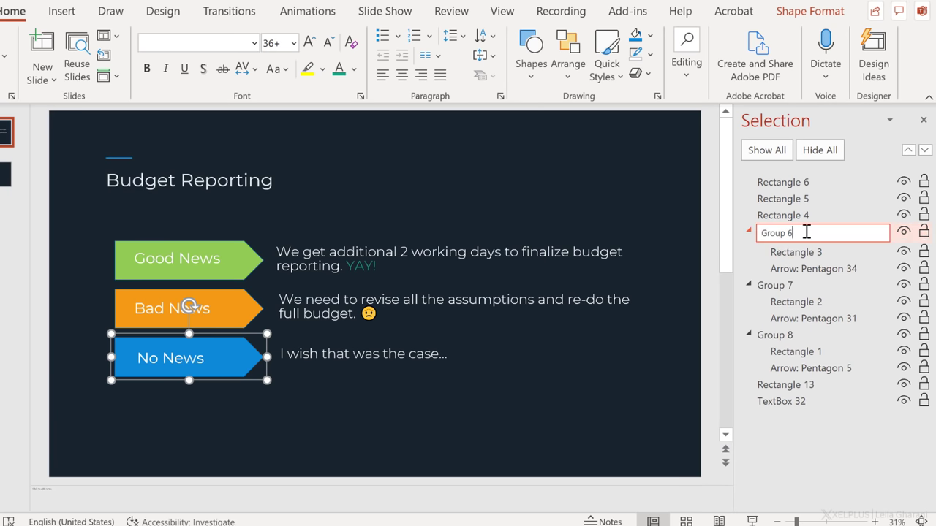
left_click_drag(808, 233, 751, 233)
type("NoBox")
key("Return")
Rename the Bad News arrow group (Group 7) as BadBox
left_click(776, 282)
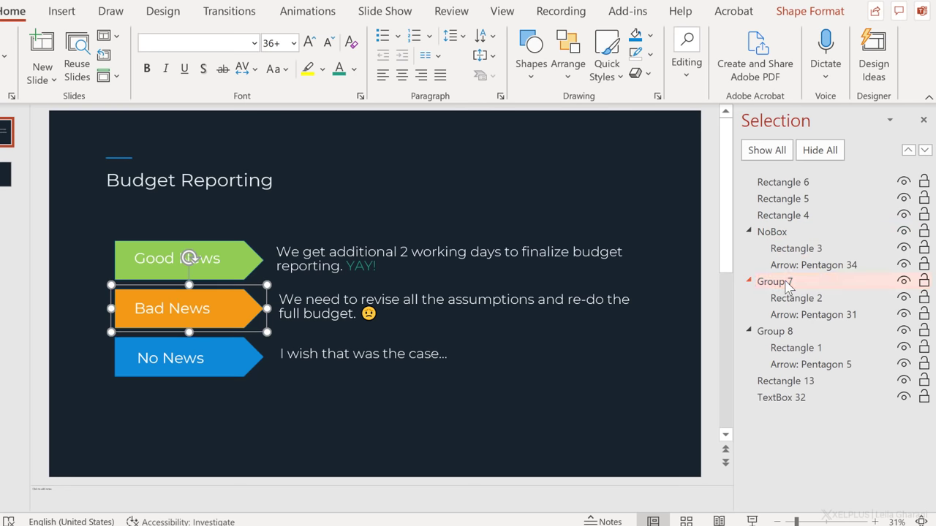
left_click(795, 281)
left_click_drag(795, 281, 746, 277)
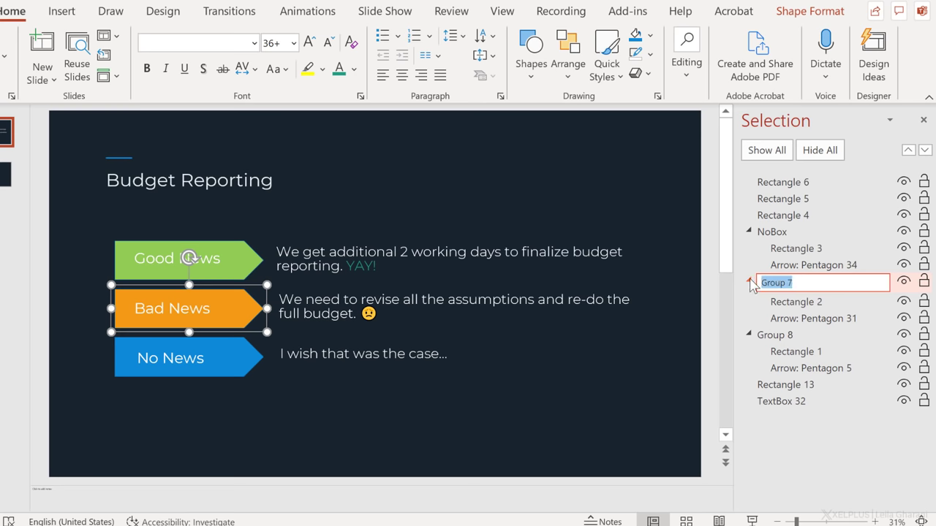
type("BadBox")
key("Return")
Rename the Good News arrow group (Group 8) as GoodBox and deselect everything on the slide
left_click(775, 335)
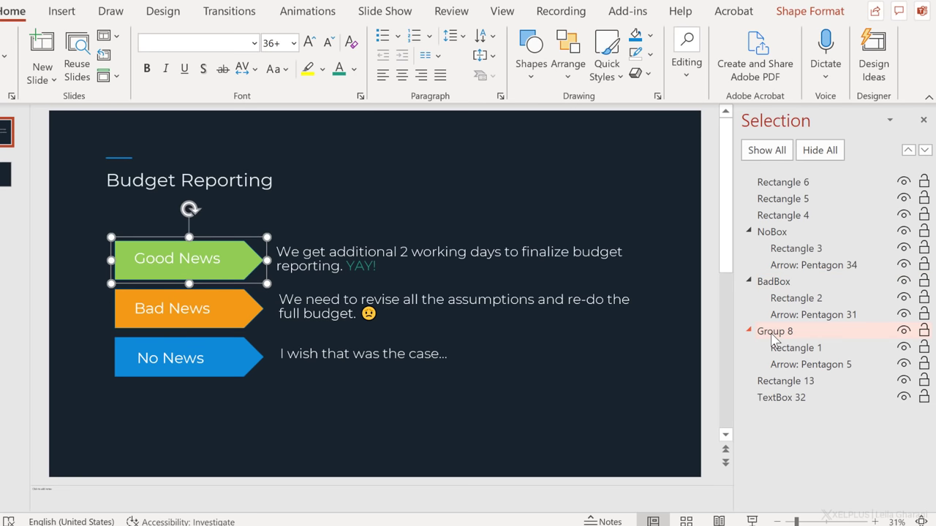
left_click(775, 332)
left_click_drag(801, 332, 757, 333)
type("GoodBox")
key("Return")
left_click(368, 251)
left_click(376, 228)
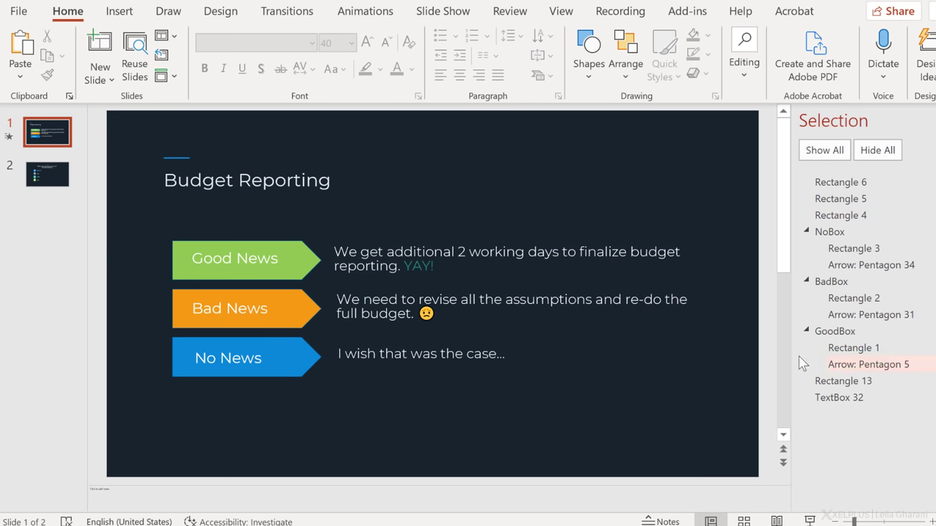
Set the Good News description's animation to trigger on click of GoodBox
left_click(354, 250)
left_click(353, 245)
left_click(369, 16)
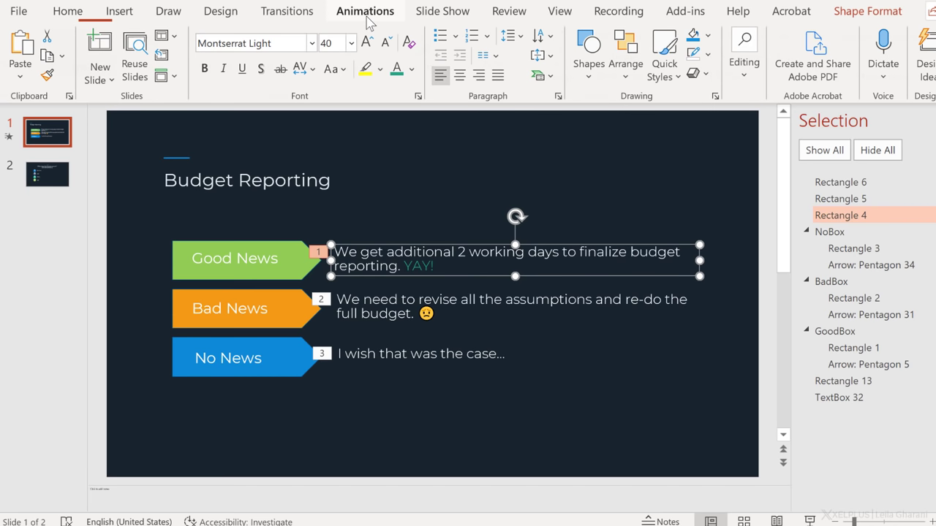
left_click(652, 57)
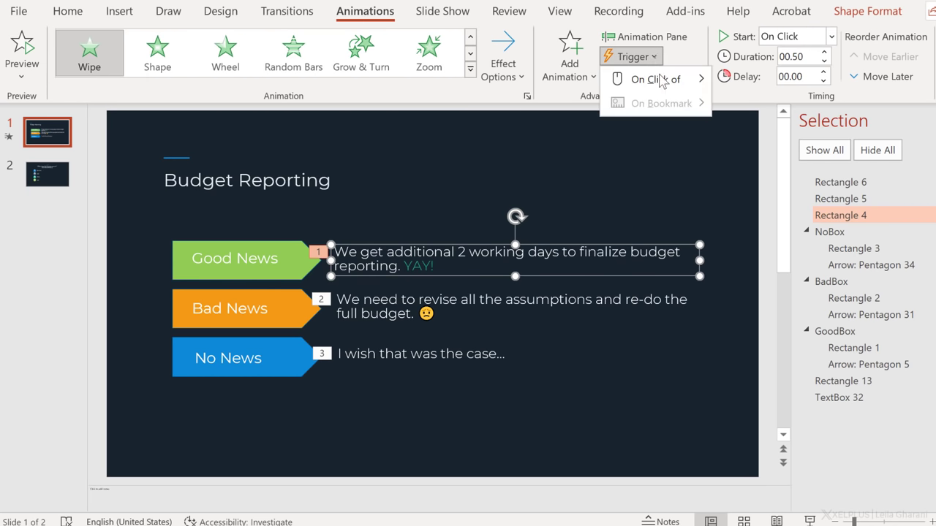
mouse_move(662, 88)
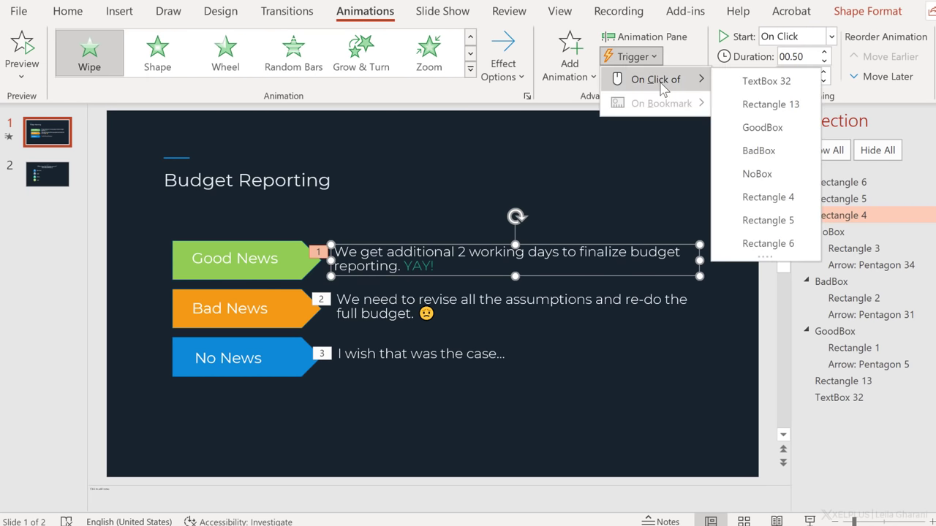
left_click(748, 130)
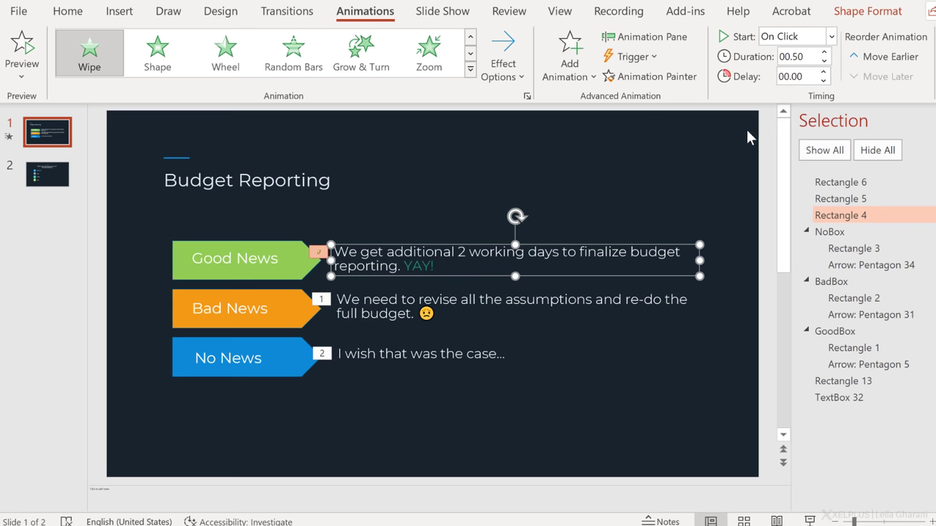
Set the Bad News description's animation to trigger on click of BadBox
left_click(489, 298)
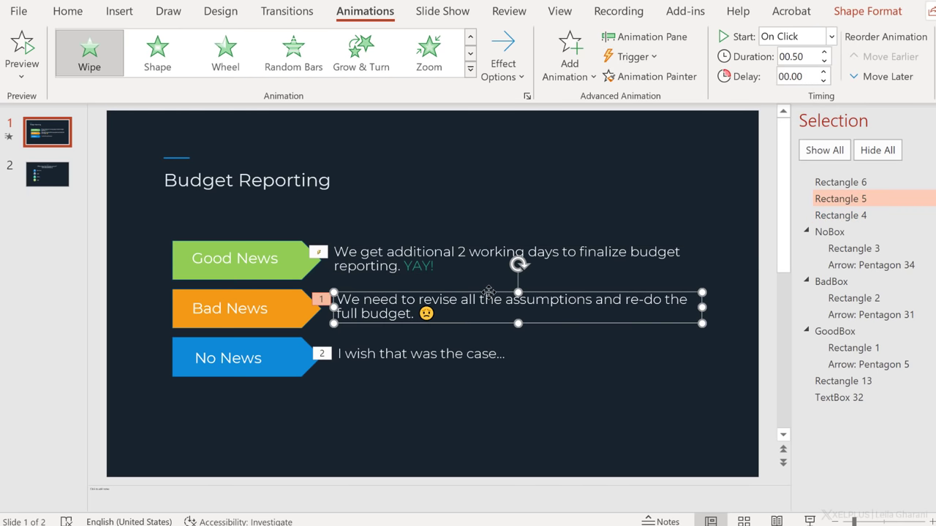
left_click(630, 56)
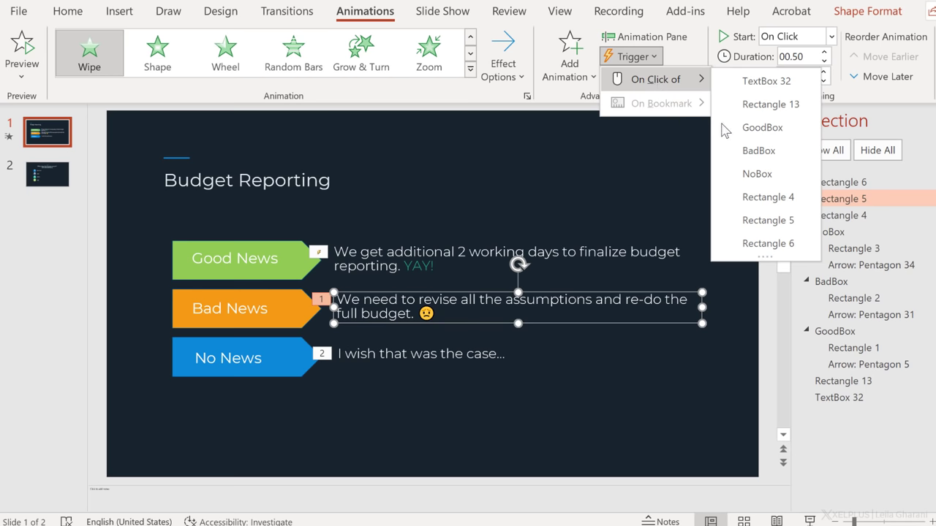
left_click(758, 150)
Set the No News description's animation to trigger on click of NoBox
left_click(483, 354)
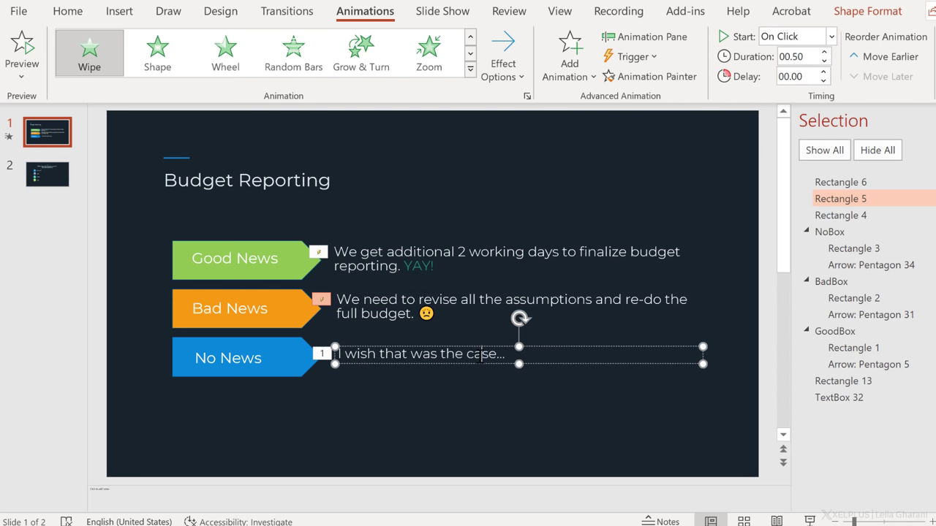
left_click(631, 56)
mouse_move(649, 85)
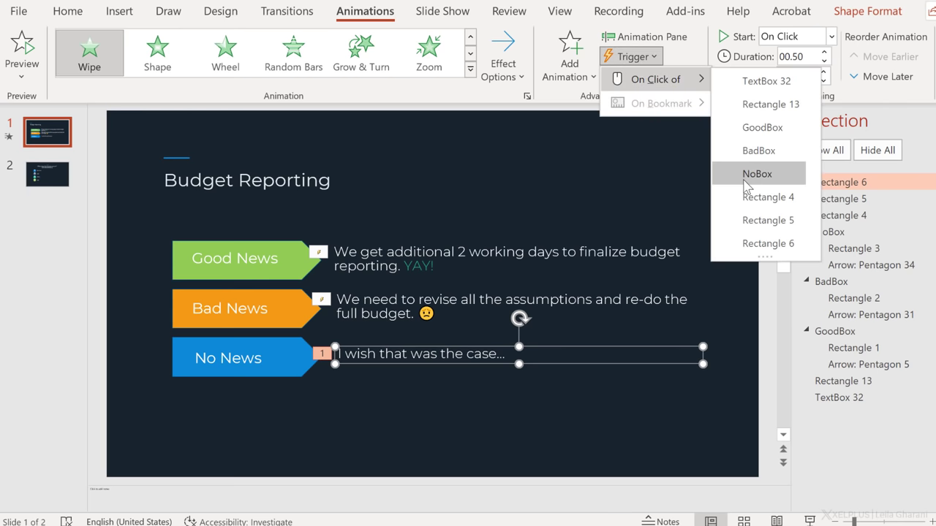
left_click(753, 173)
left_click(517, 415)
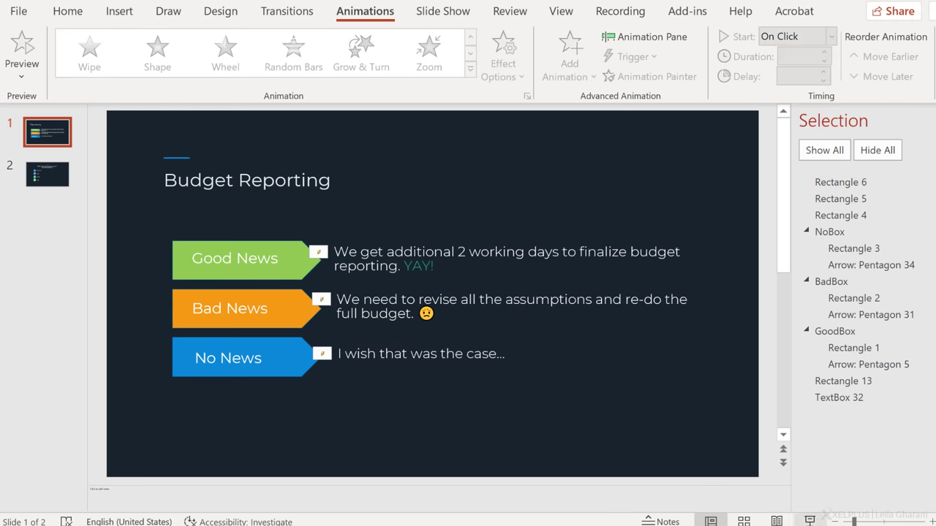
Run the slide show and test the triggers by revealing the descriptions from their news arrows
left_click(810, 520)
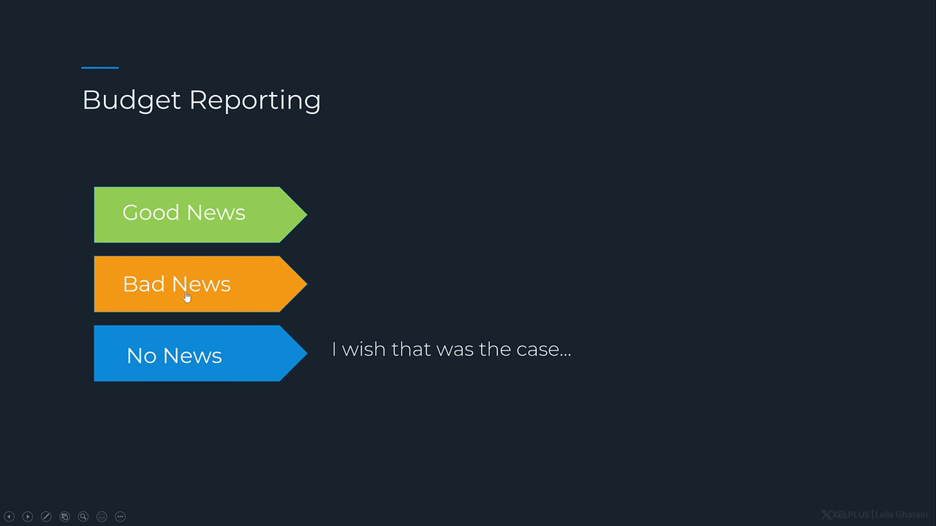
left_click(208, 216)
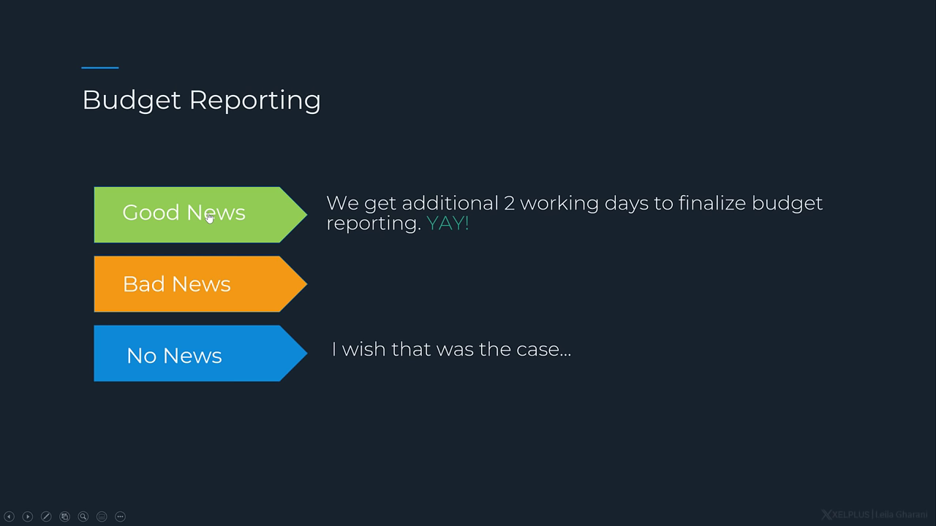
left_click(226, 294)
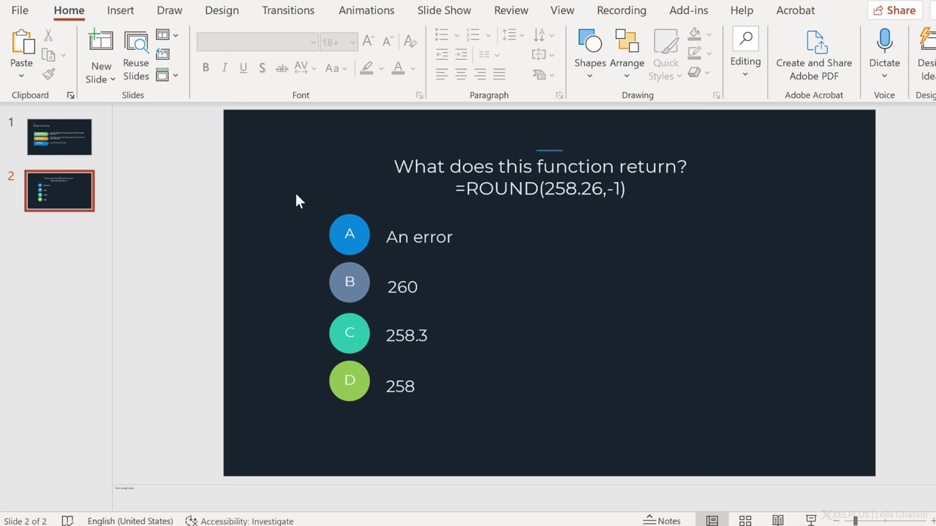
Insert a bold cross icon and a bold checkmark icon from the icon library into the quiz slide
left_click(112, 17)
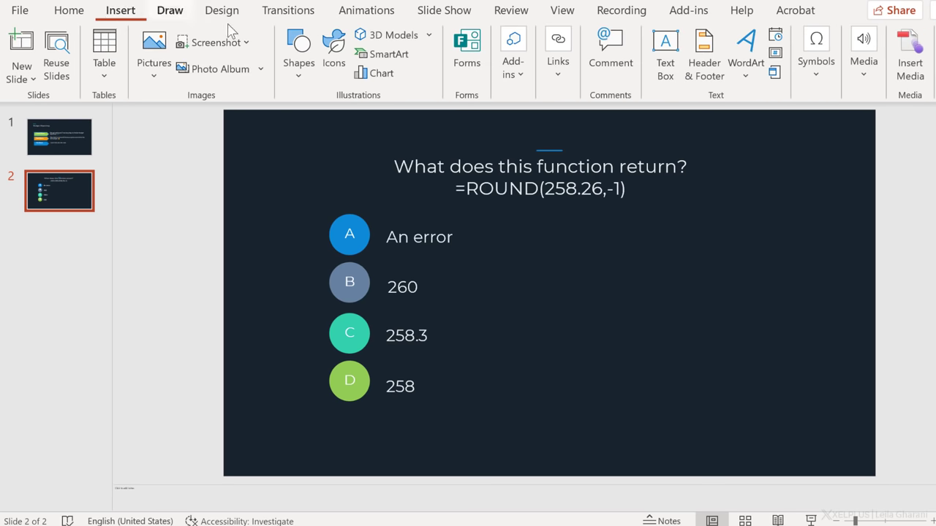
left_click(335, 73)
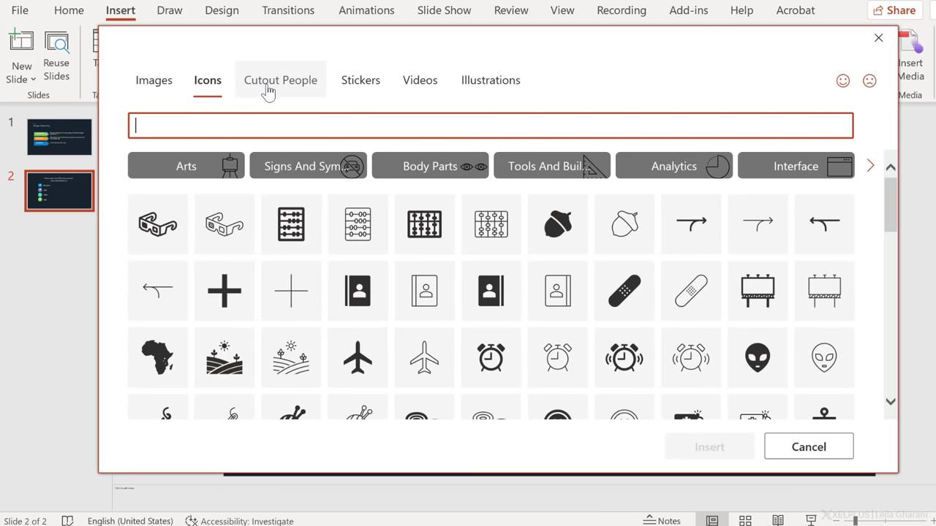
type("cross")
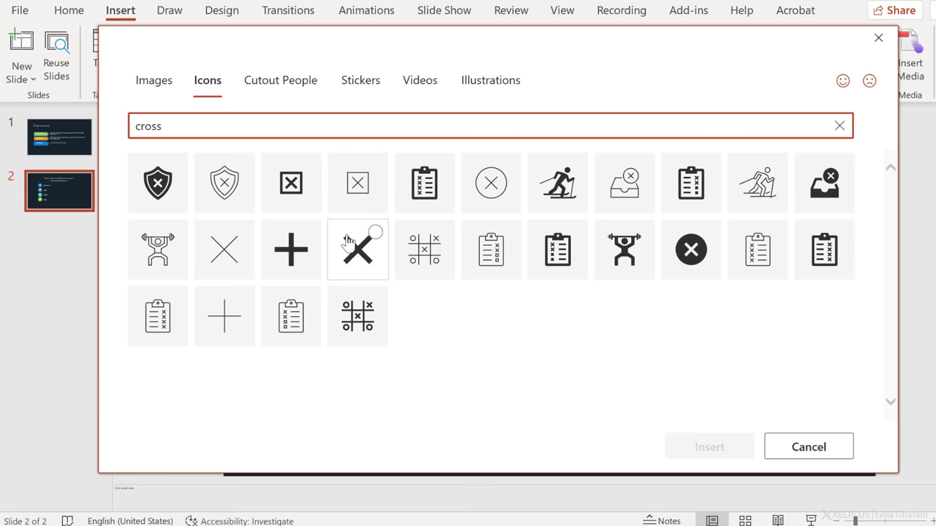
left_click(358, 249)
left_click_drag(162, 125, 133, 126)
type("checkmark")
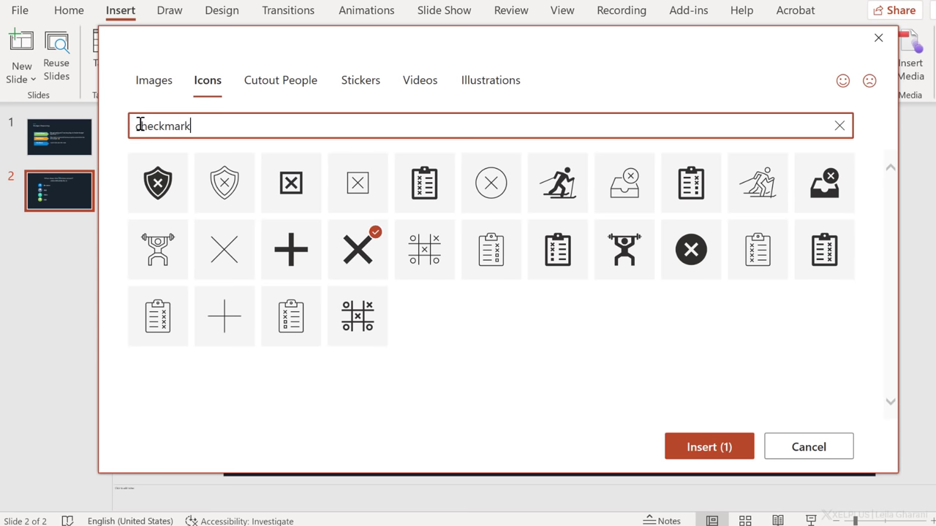
left_click(416, 202)
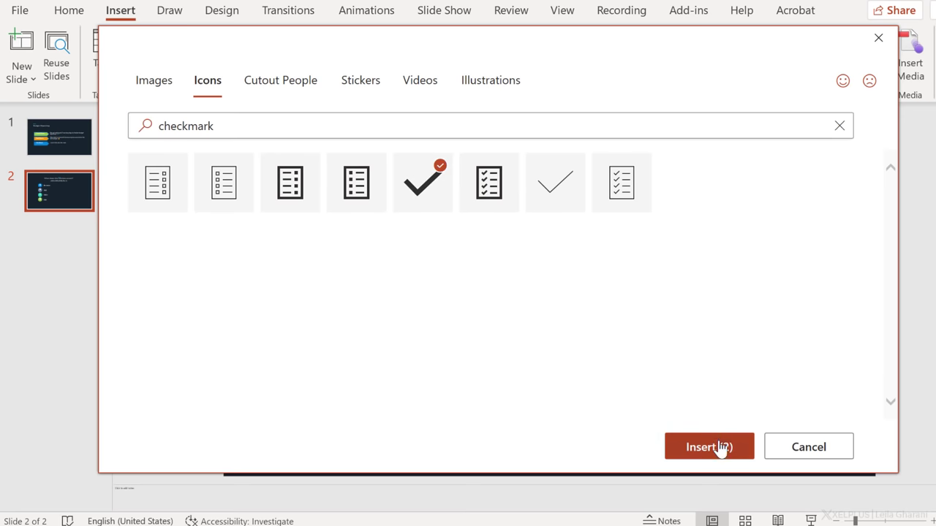
left_click(720, 448)
Separate the cross icon from the checkmark and place it directly beside the An error answer
left_click_drag(567, 314, 604, 344)
key("Escape")
left_click(569, 315)
left_click_drag(569, 315, 491, 241)
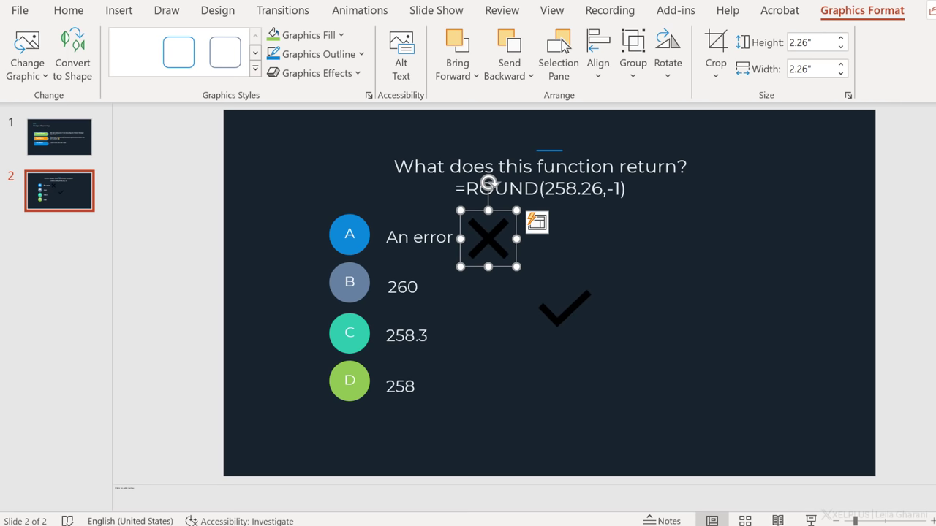
Fill the cross icon beside the An error answer with standard red
left_click(344, 35)
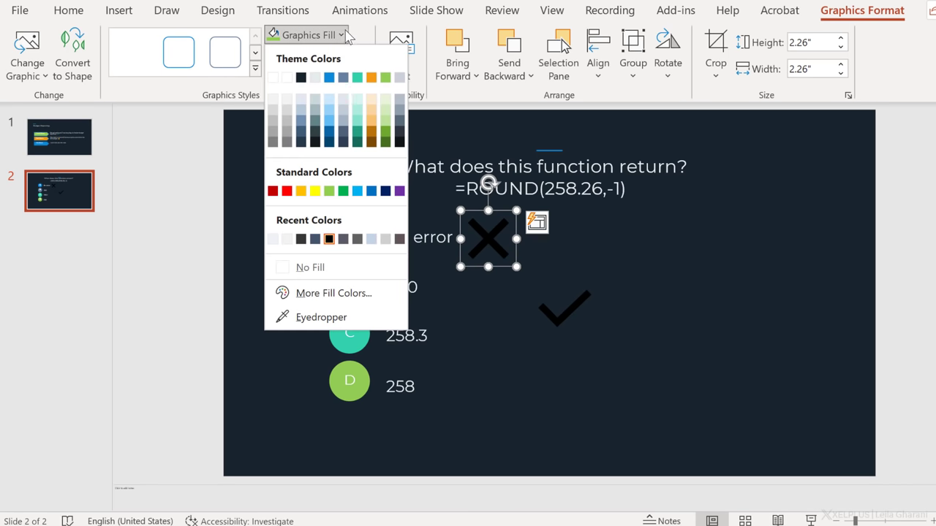
left_click(287, 191)
left_click(453, 267)
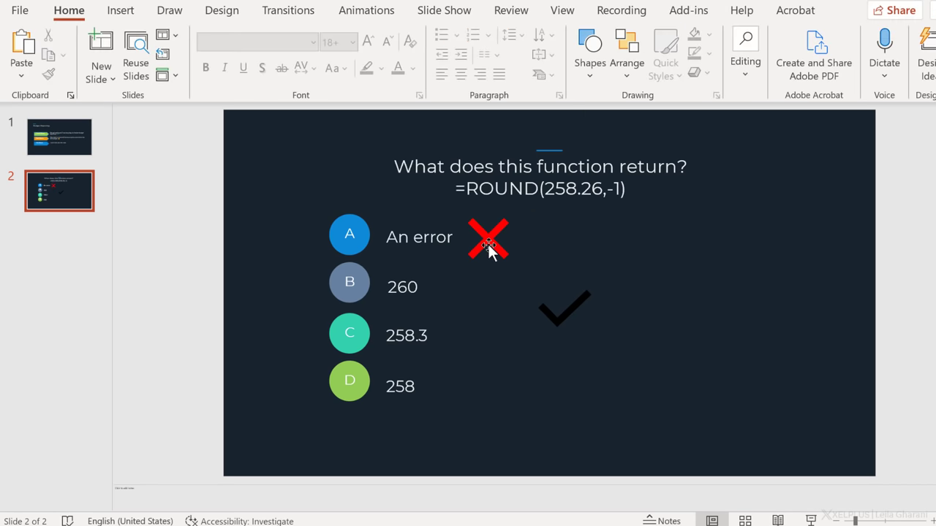
Copy the red cross beside the 258.3 and 258 answers and move the checkmark beside the 260 answer
left_click_drag(489, 247, 463, 385, "ctrl")
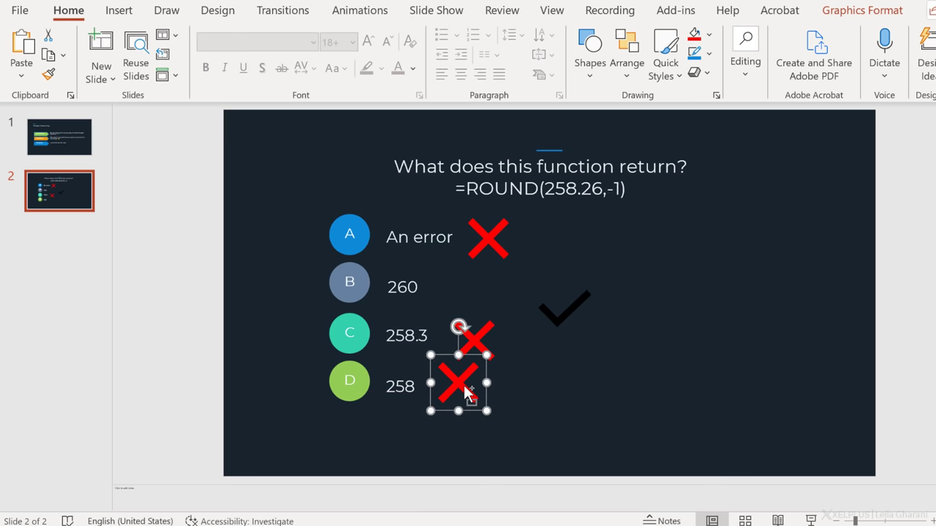
left_click_drag(574, 305, 463, 285)
left_click(468, 309)
left_click_drag(476, 341, 461, 330)
left_click(463, 288)
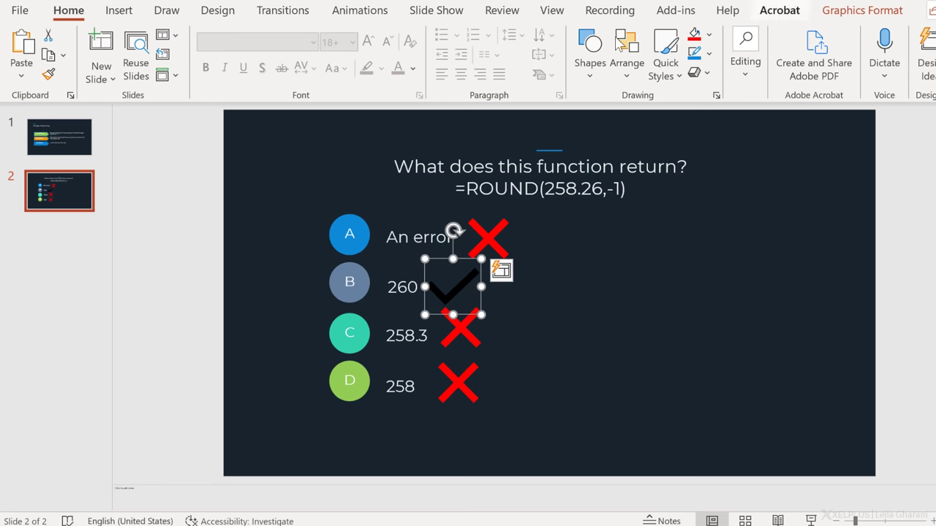
Fill the checkmark icon with light green and nudge it slightly up beside the 260 answer
left_click(826, 12)
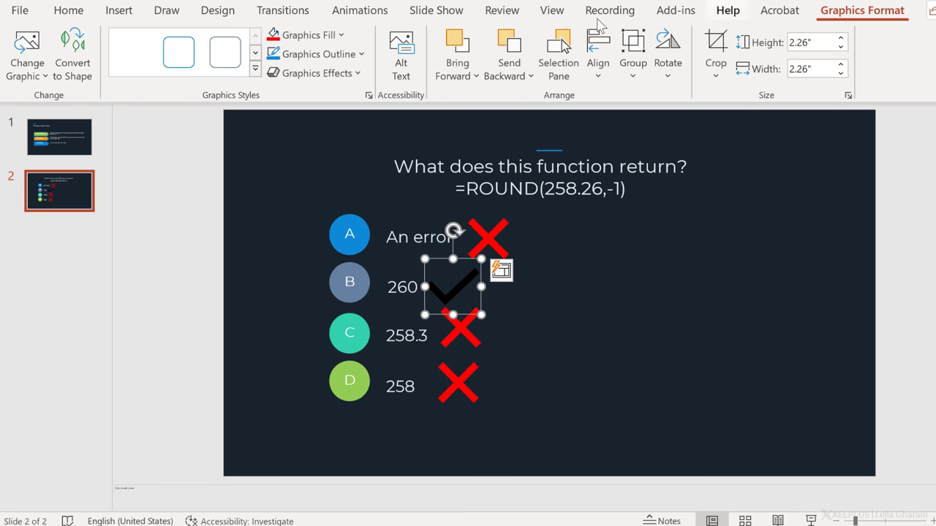
left_click(337, 37)
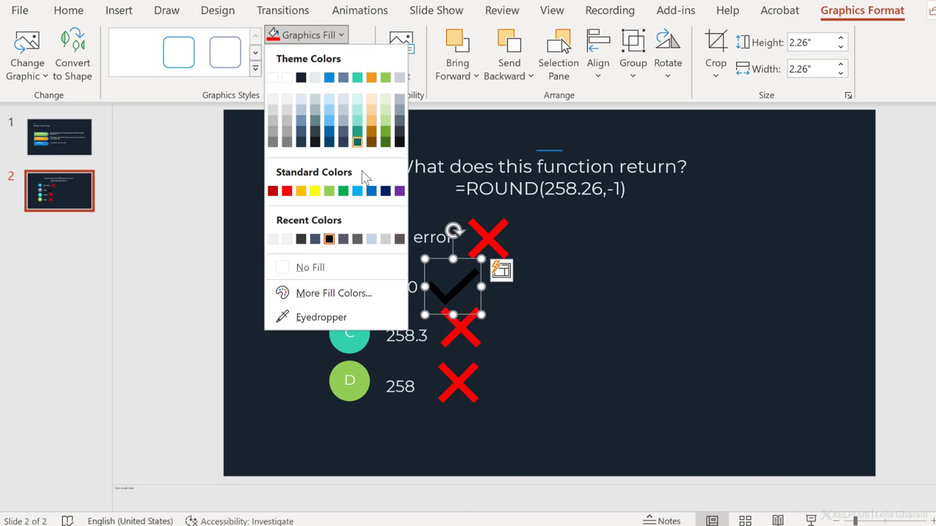
left_click(329, 190)
left_click(507, 399)
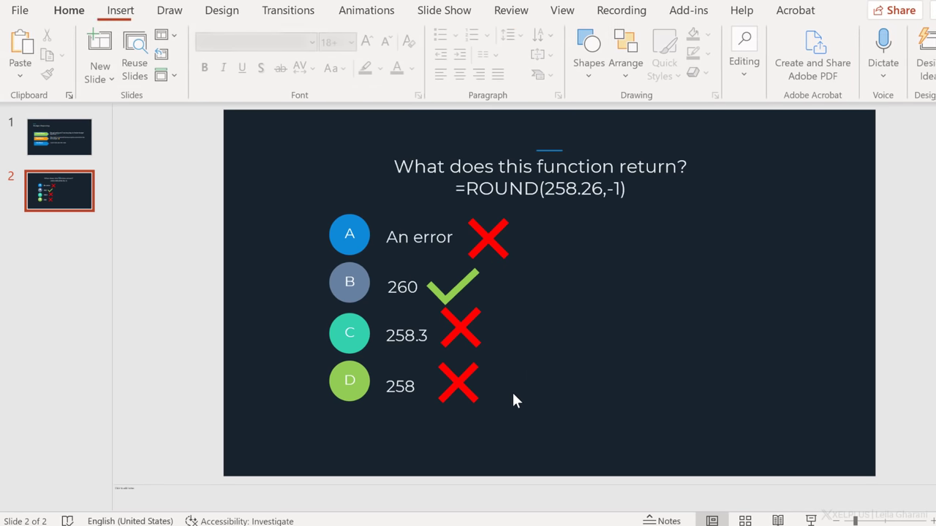
left_click_drag(451, 291, 455, 283)
left_click(543, 290)
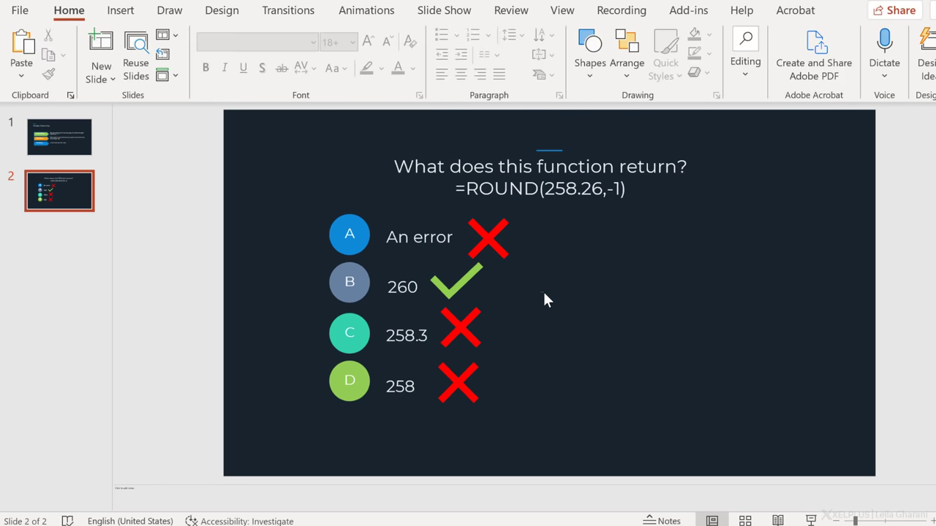
Apply the Appear animation to the red cross beside the An error answer
left_click(500, 246)
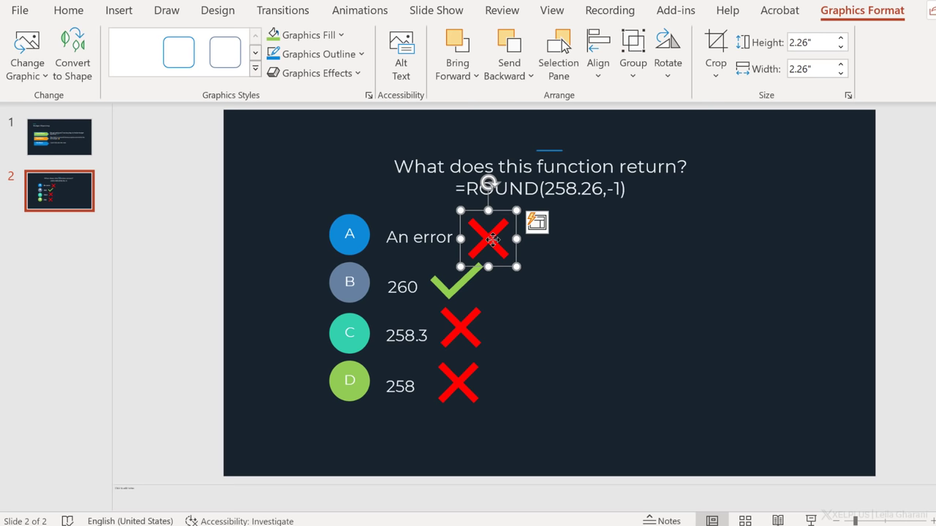
left_click(358, 11)
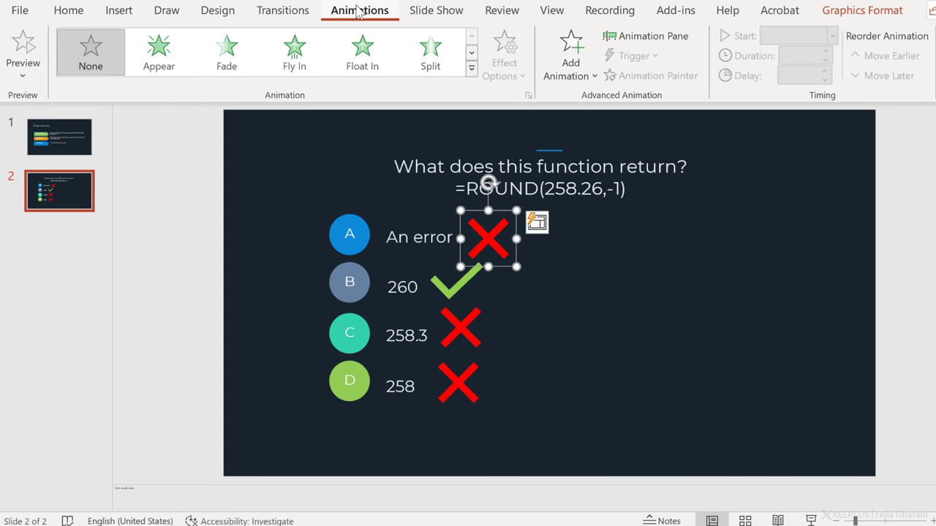
left_click(170, 65)
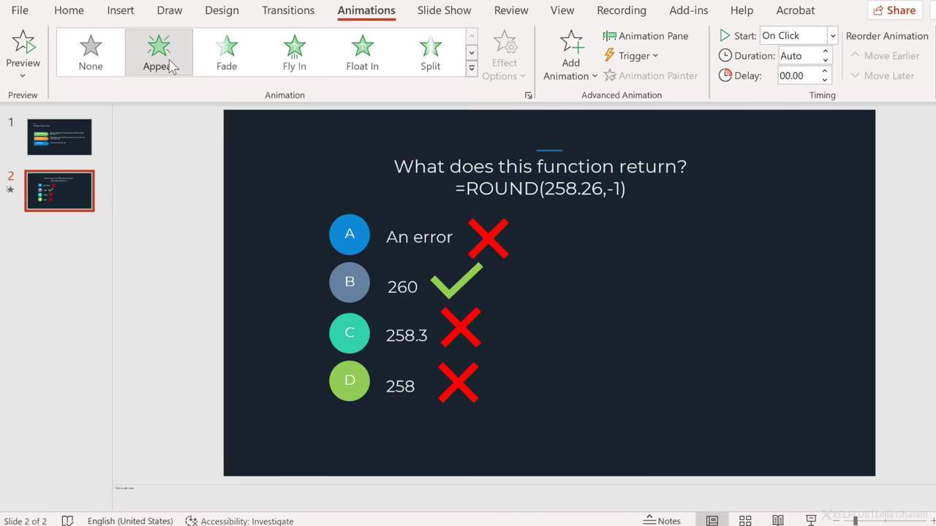
Copy the An error cross's Appear animation to the checkmark and the other two crosses with the Animation Painter
left_click(479, 245)
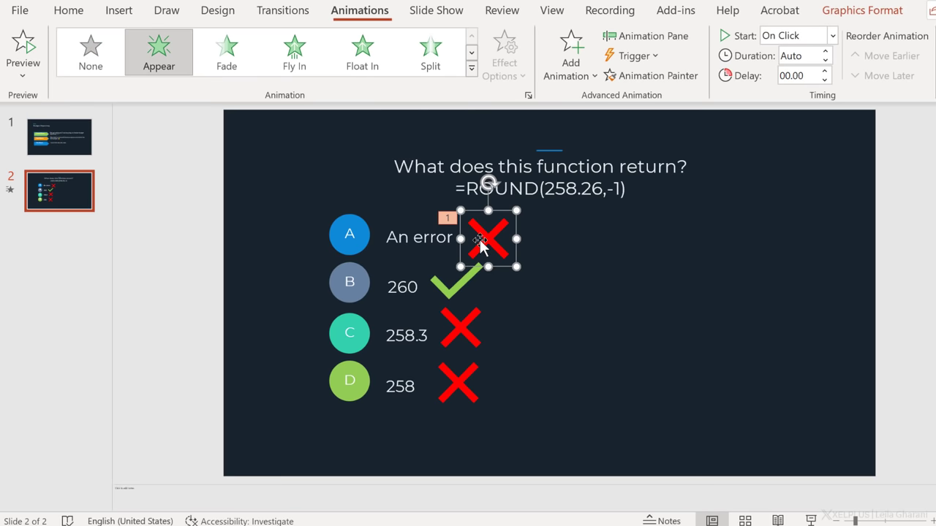
double_click(653, 76)
left_click(474, 276)
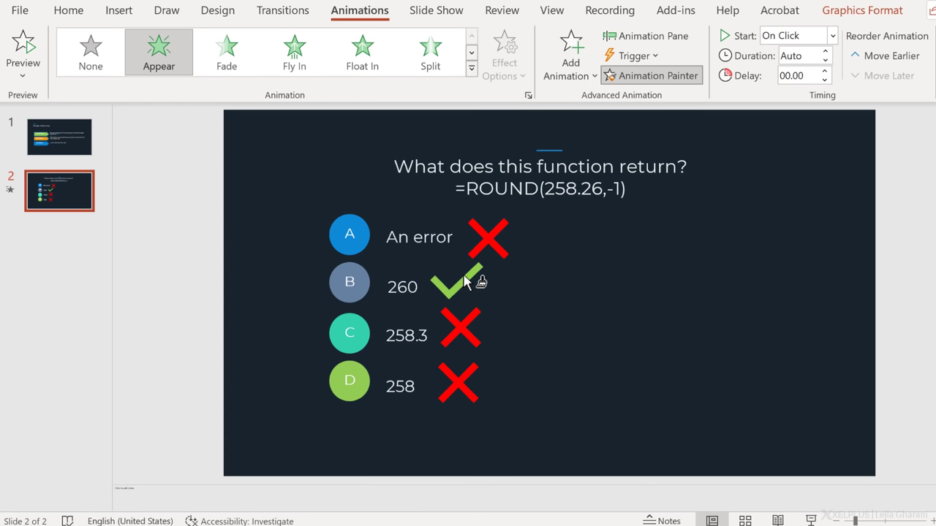
left_click(468, 333)
left_click(462, 384)
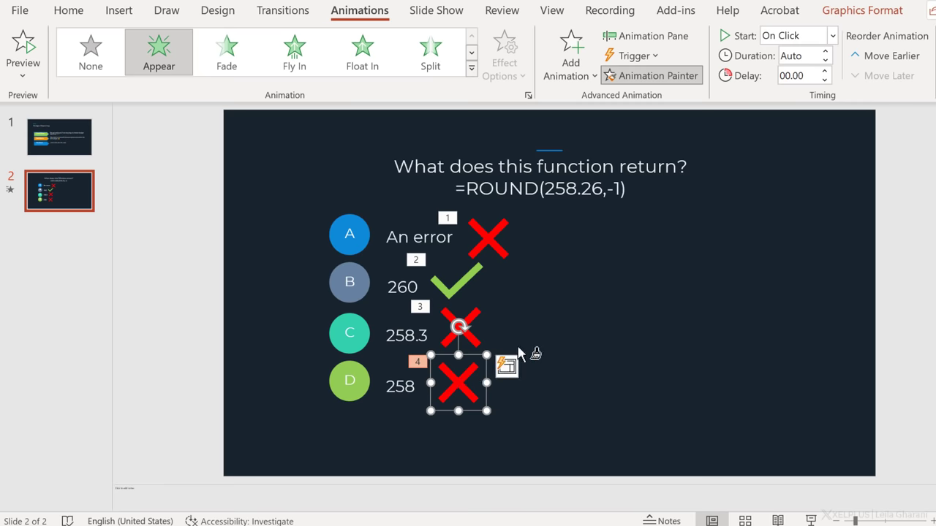
left_click(550, 307)
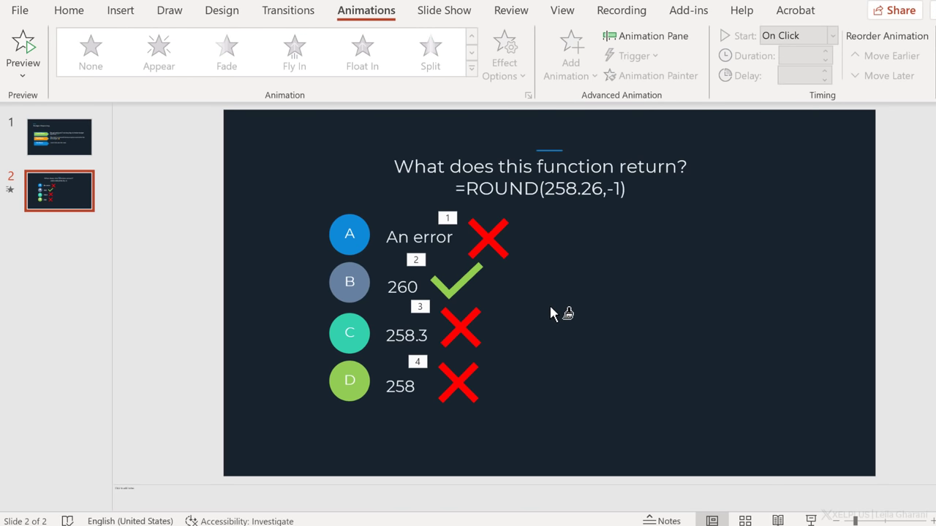
Examine the lettered circle groups and check their names A, B, C and D in the Selection Pane
left_click(492, 233)
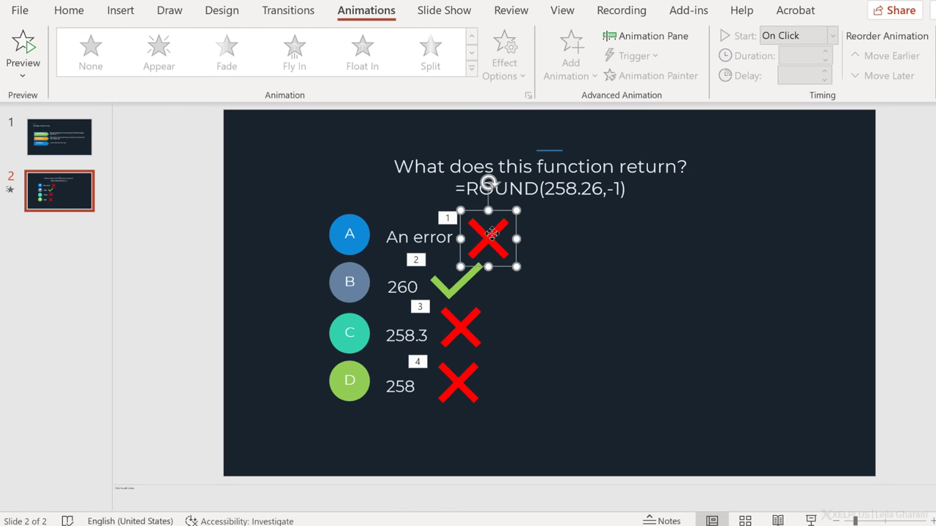
left_click(361, 236)
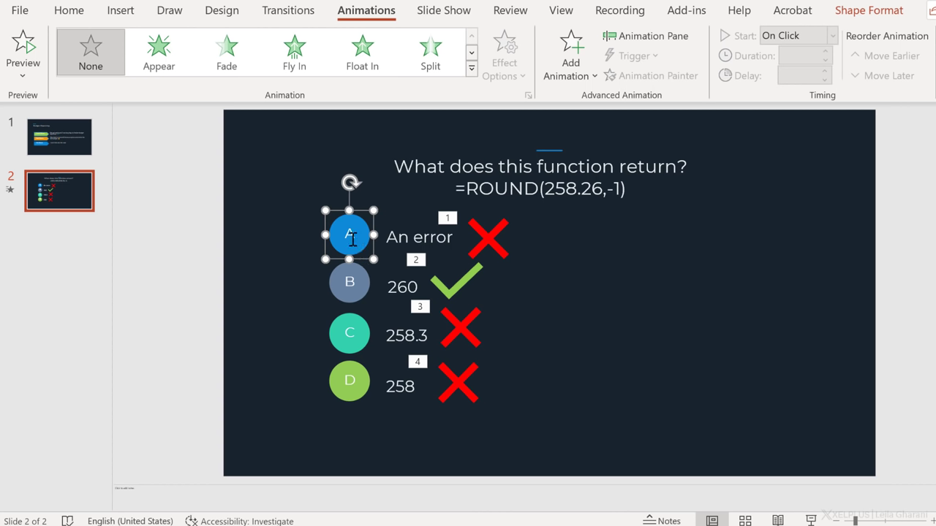
mouse_move(352, 239)
left_mouse_down()
mouse_move(349, 280)
mouse_move(359, 251)
left_mouse_up()
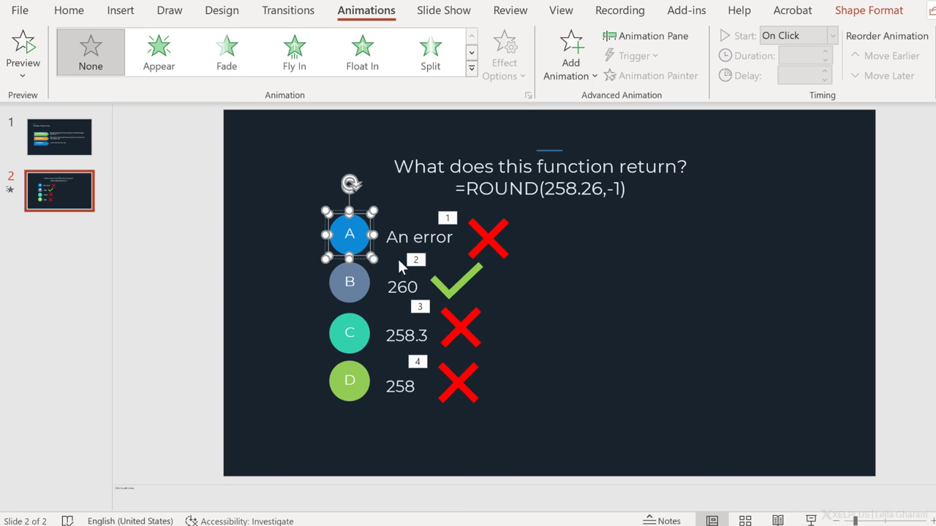
left_click(395, 198)
left_click(359, 239)
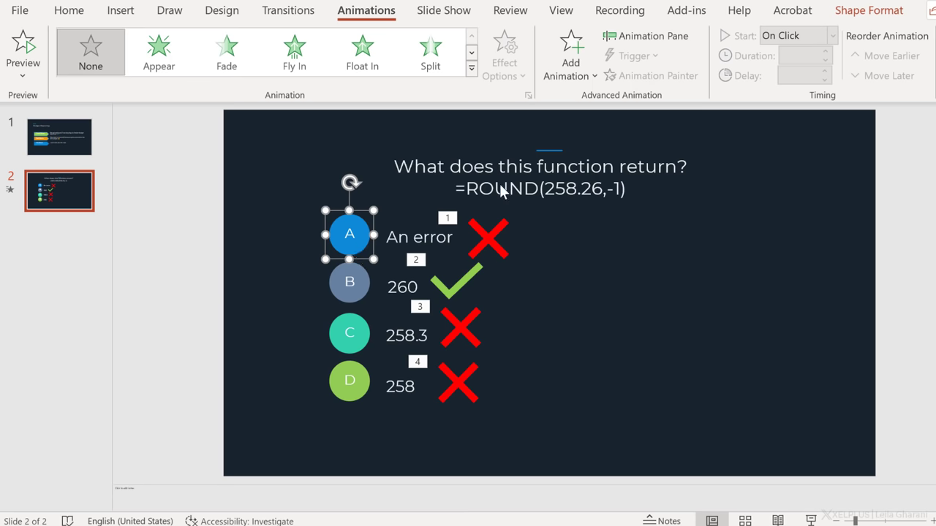
left_click(867, 19)
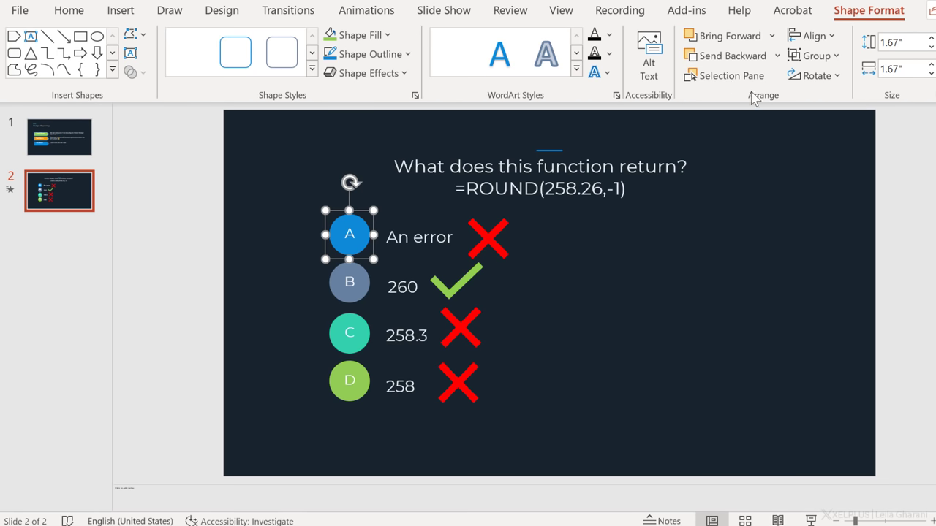
left_click(722, 79)
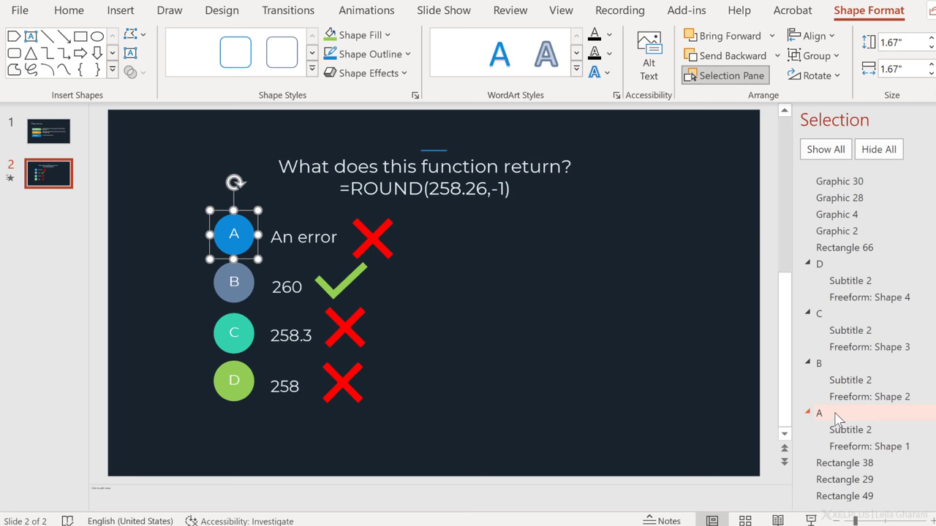
left_click(834, 414)
left_click(831, 363)
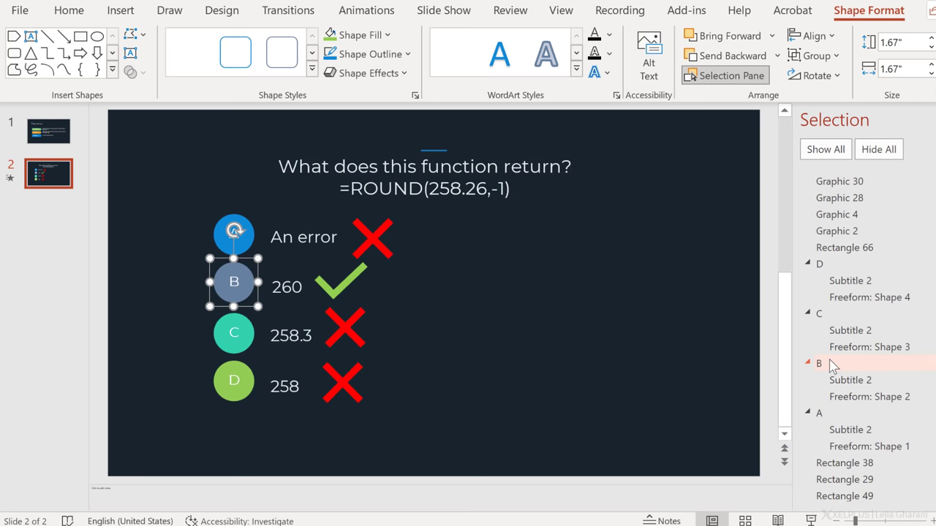
left_click(829, 319)
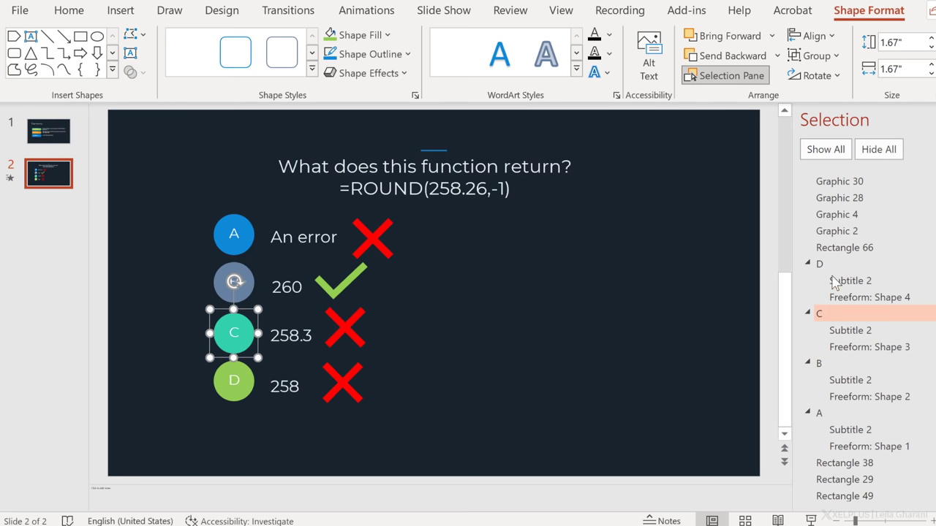
left_click(832, 267)
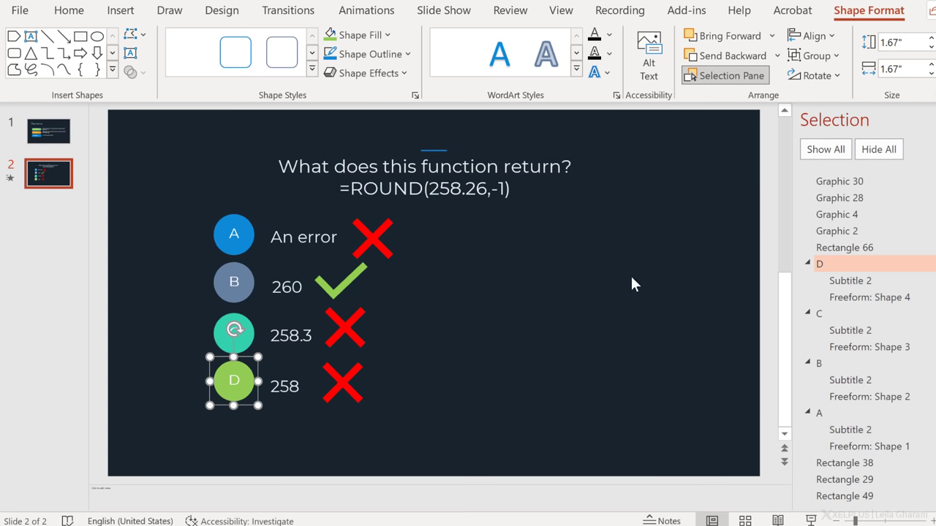
Set the animation of the cross beside An error to trigger on click of A
left_click(373, 245)
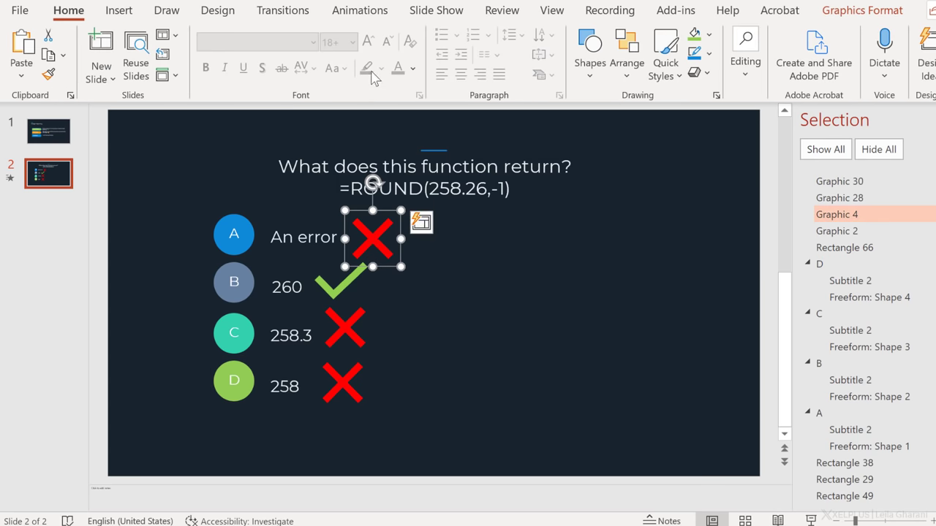
left_click(359, 12)
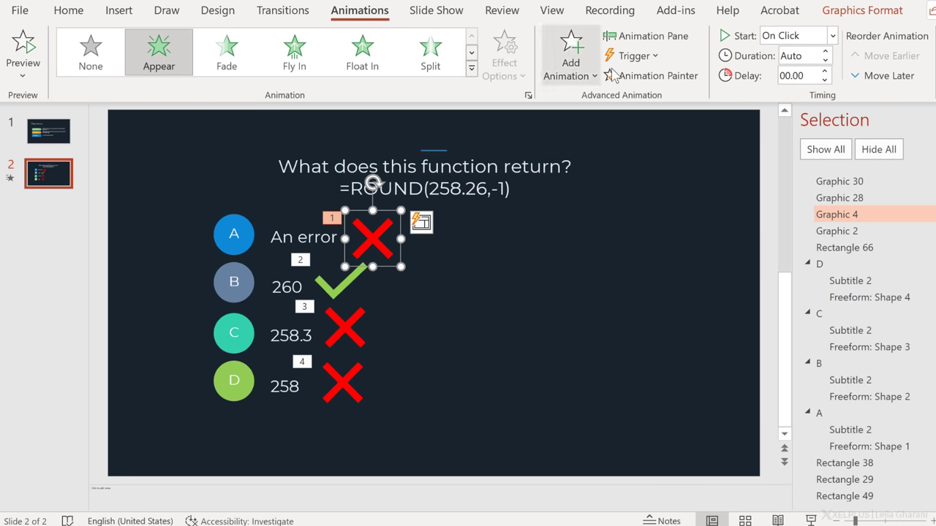
left_click(630, 56)
mouse_move(647, 82)
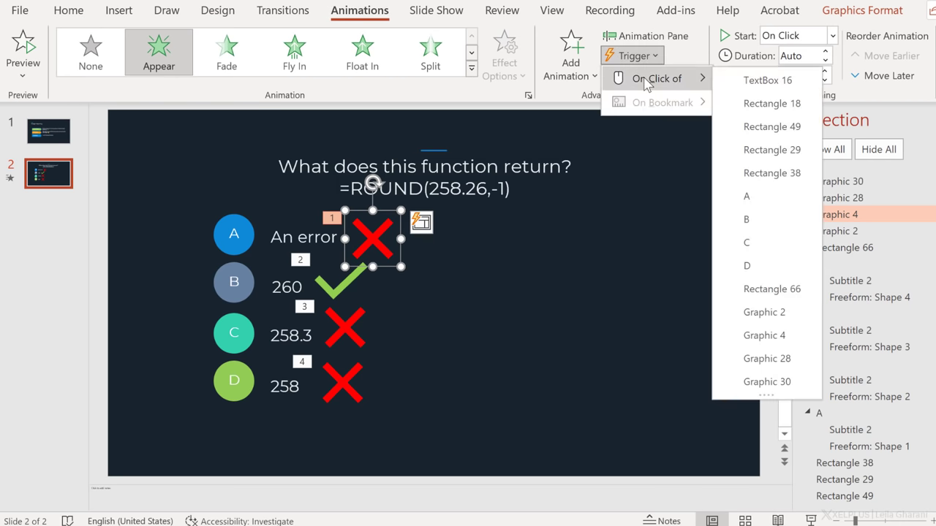
left_click(747, 154)
Set the checkmark's animation to trigger on click of B
left_click(341, 281)
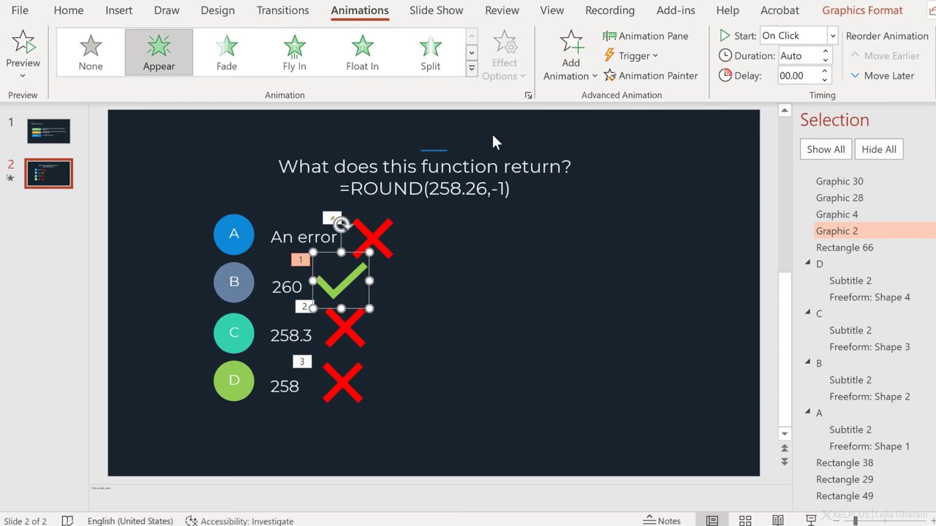
left_click(630, 55)
mouse_move(625, 78)
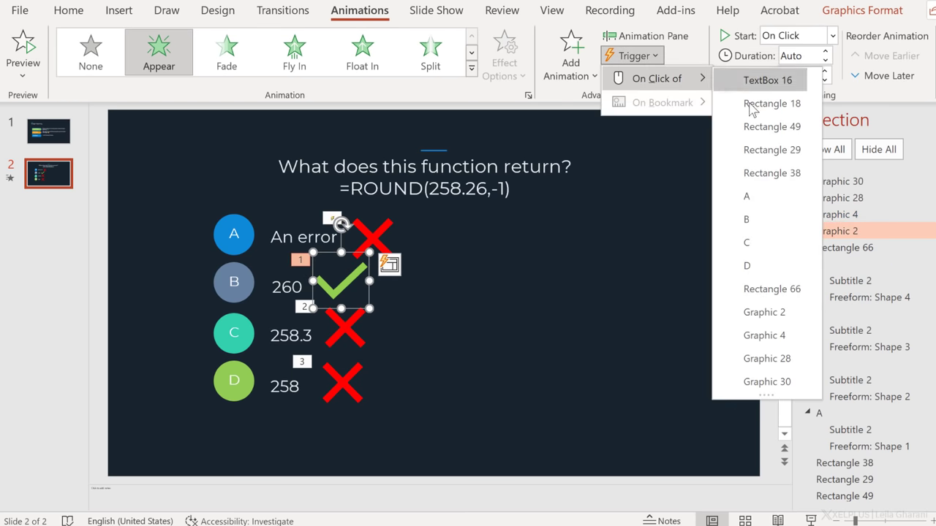
left_click(746, 219)
Set the animation of the cross beside 258.3 to trigger on click of C
left_click(345, 329)
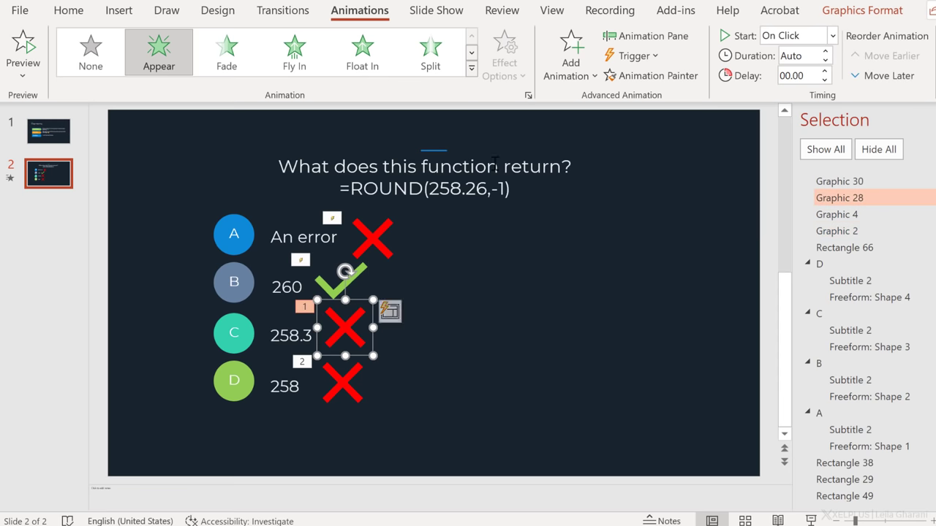
left_click(630, 55)
mouse_move(625, 78)
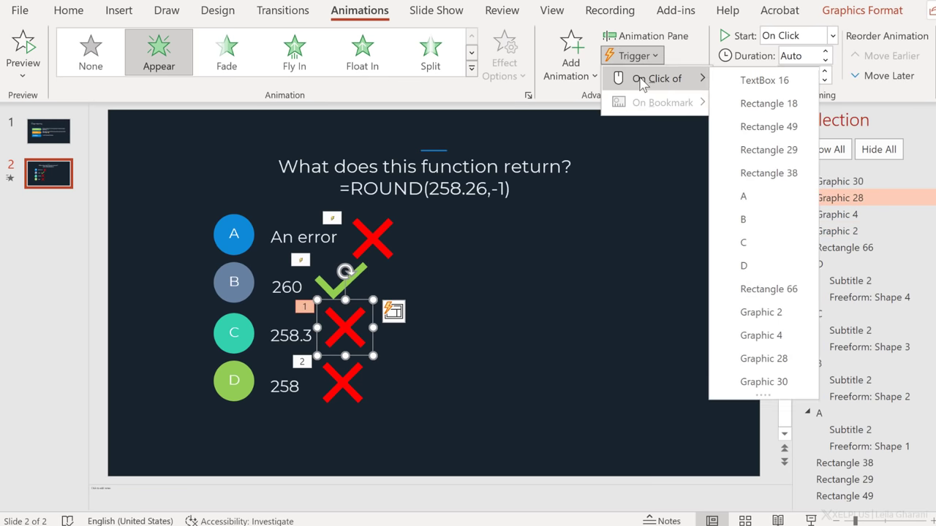
left_click(761, 242)
Set the animation of the cross beside 258 to trigger on click of D
left_click(335, 370)
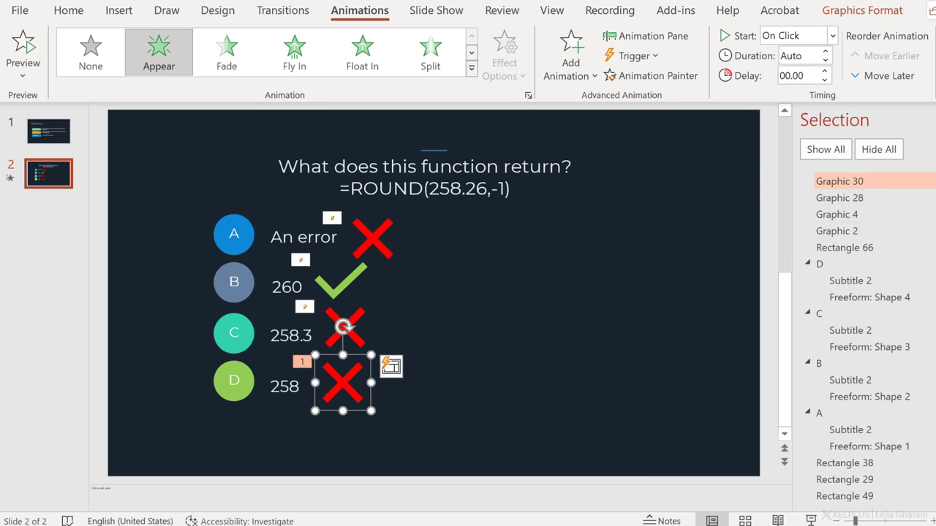
left_click(631, 55)
mouse_move(643, 78)
left_click(740, 268)
left_click(495, 352)
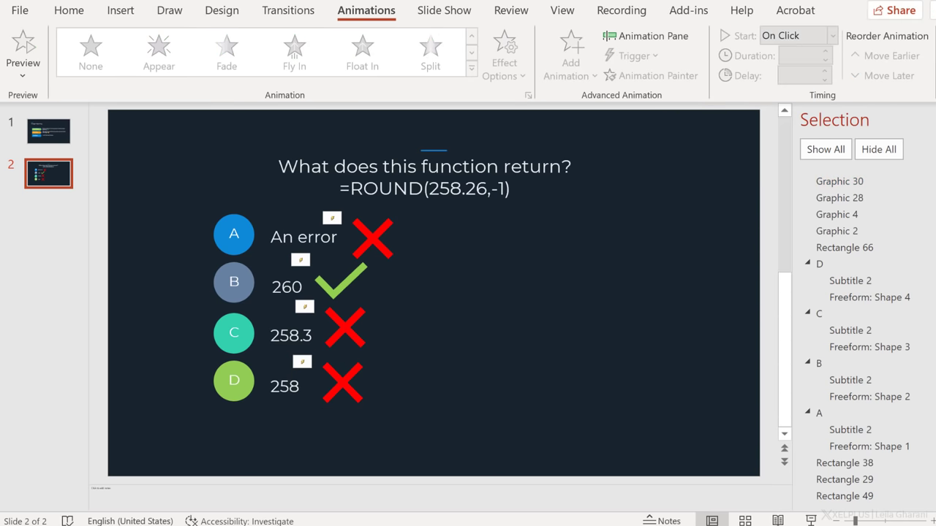
Test the triggers on the Snack Options slide in the slide show by revealing the pictures for C and B
key("alt+F10")
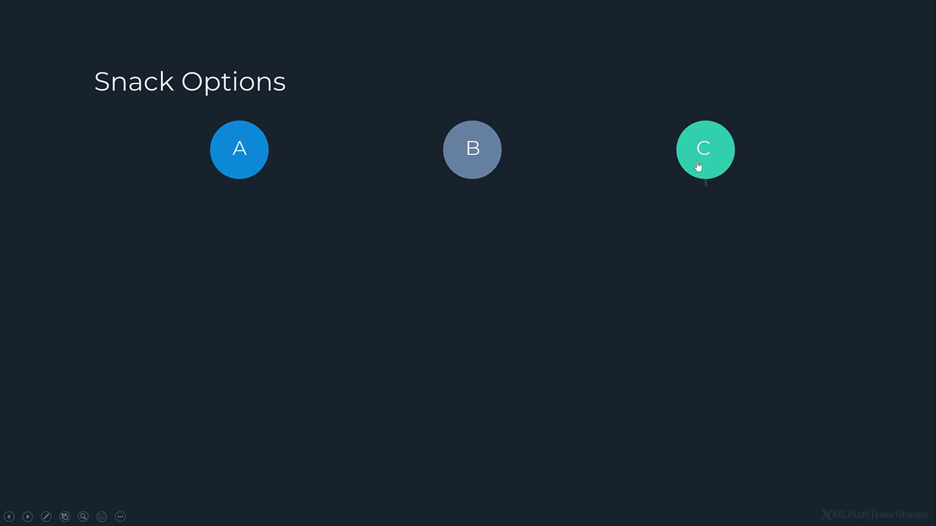
left_click(451, 165)
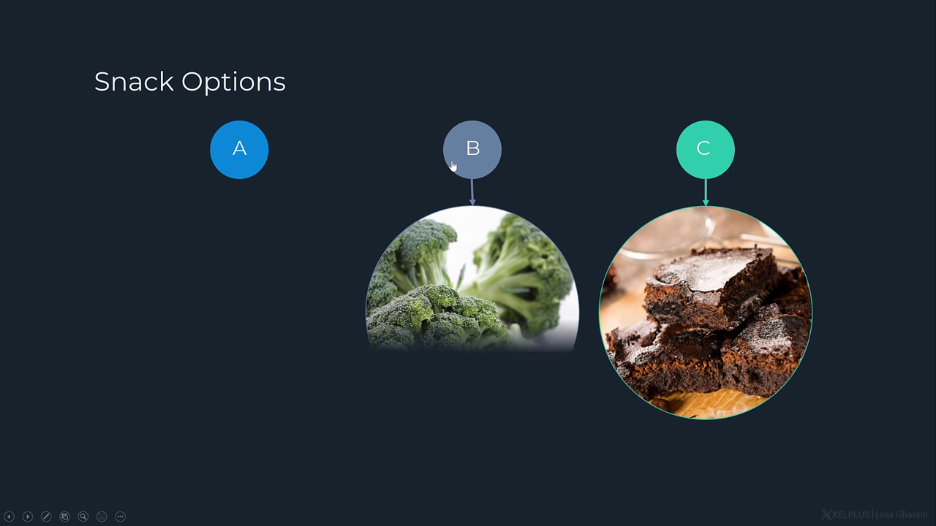